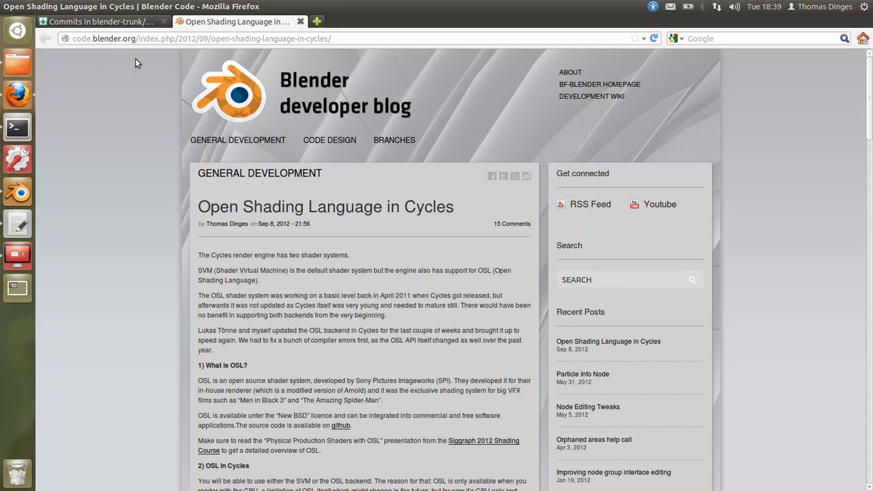
- Read through the "Open Shading Language in Cycles" blog post, from the OSL introduction to the custom shaders and availability sections
scroll(179, 103, down, 2)
scroll(167, 104, down, 2)
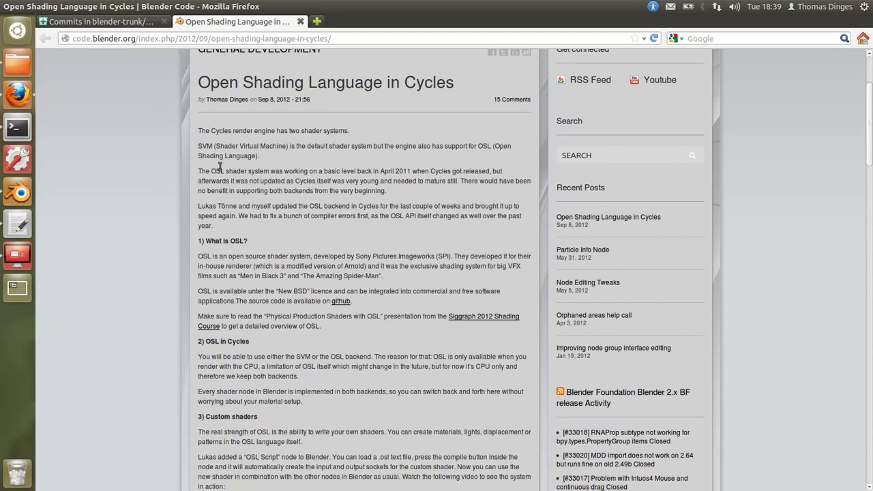
scroll(204, 157, down, 3)
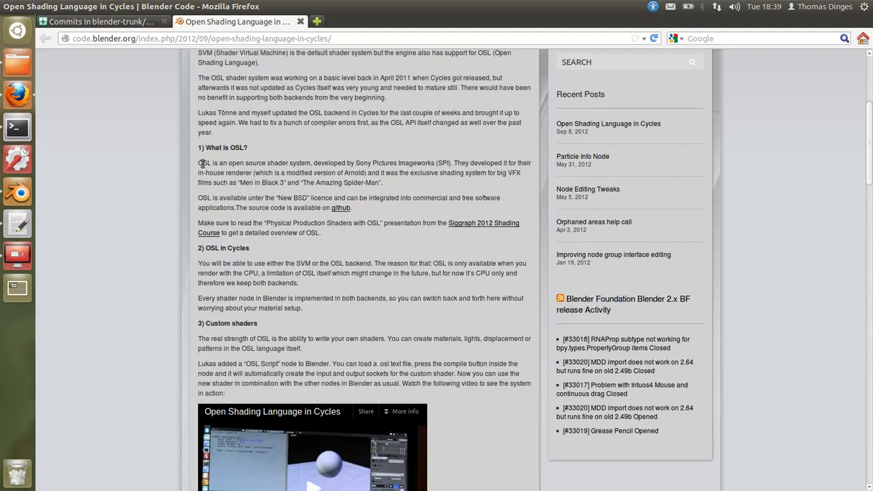
scroll(150, 184, down, 1)
scroll(151, 184, down, 2)
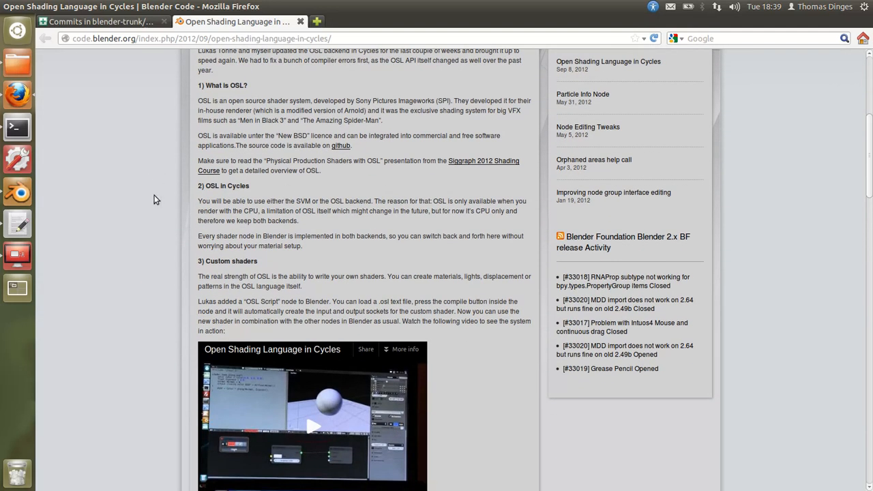
scroll(149, 194, down, 6)
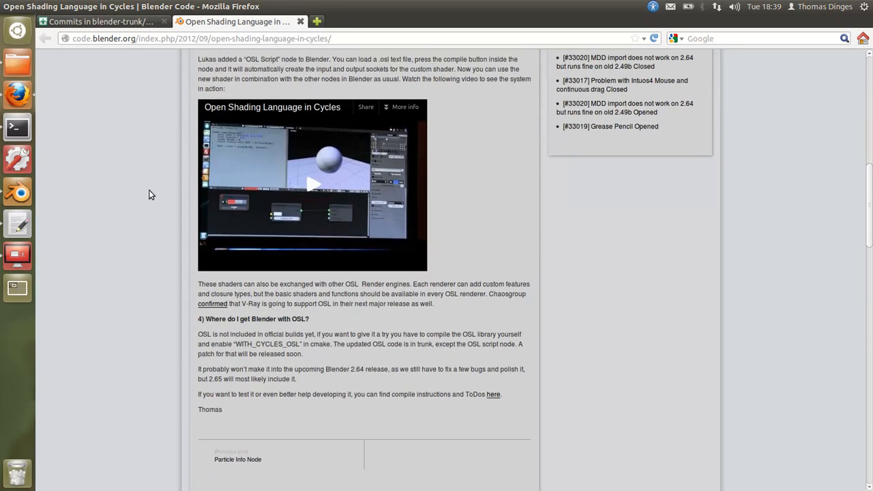
scroll(151, 191, up, 15)
scroll(151, 198, up, 1)
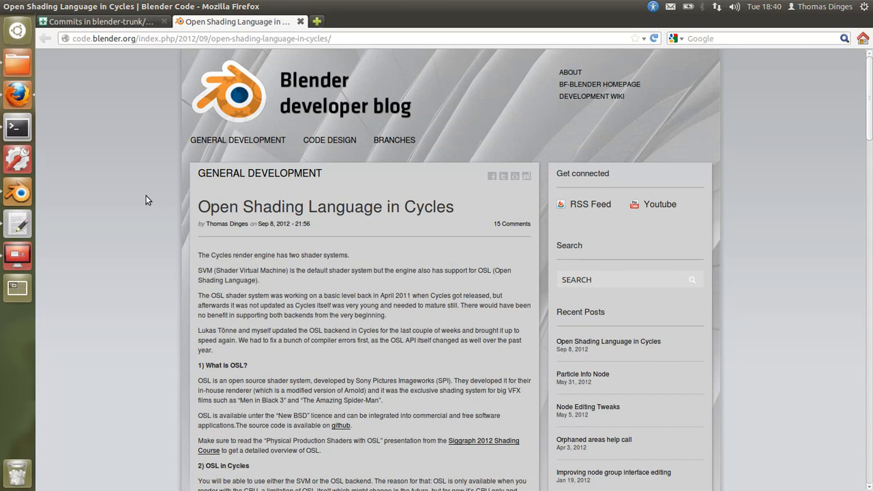
- Look at the cycles_osl branch commits on Gitorious and the blog post's "Where do I get Blender with OSL?" section
click(120, 23)
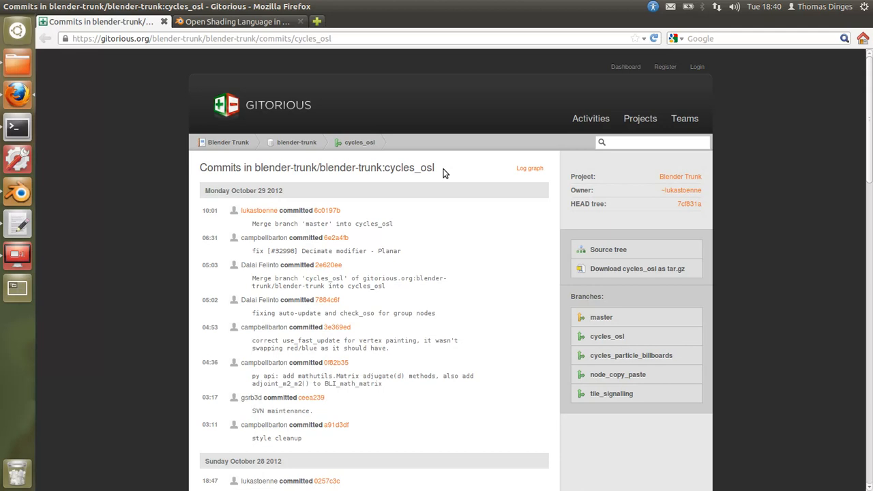
click(220, 22)
scroll(289, 135, down, 15)
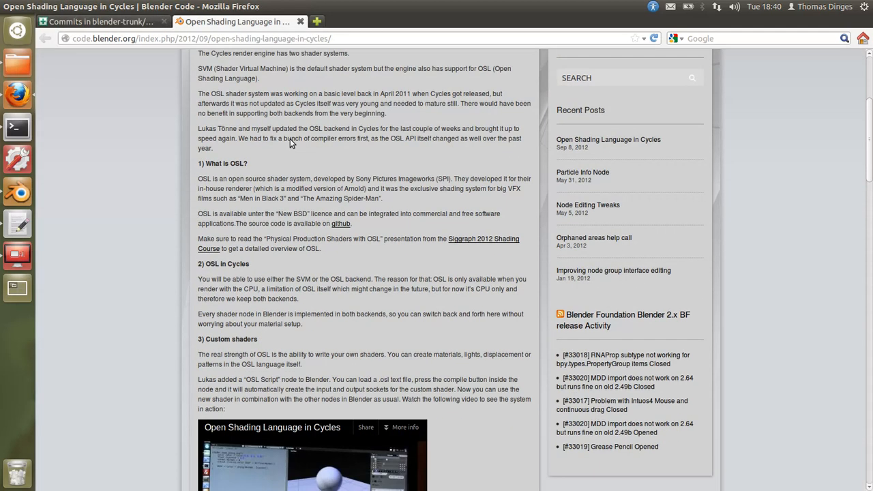
scroll(136, 102, down, 1)
scroll(114, 127, down, 2)
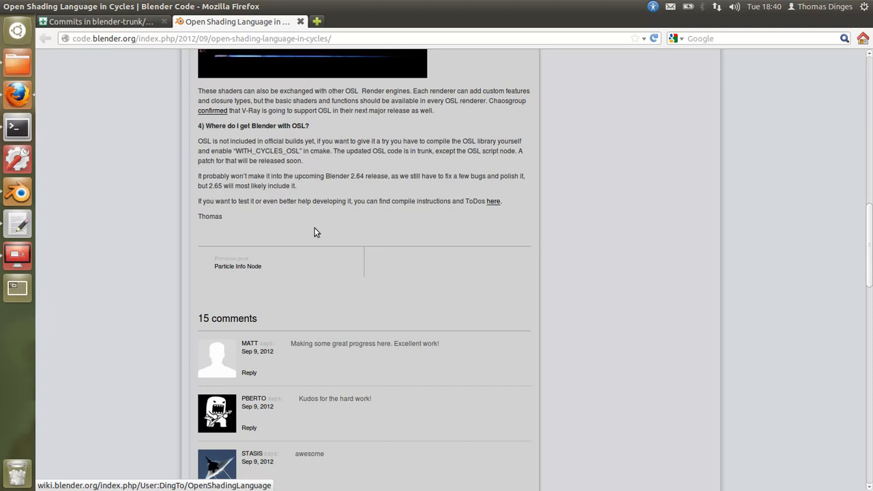
- Switch to Blender, try the GPU Compatible shading system, and set it back to Open Shading Language
click(15, 191)
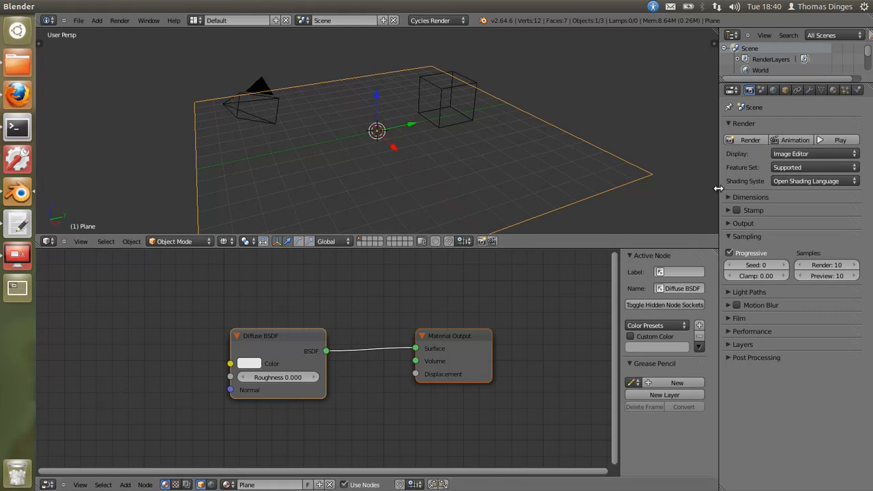
click(821, 181)
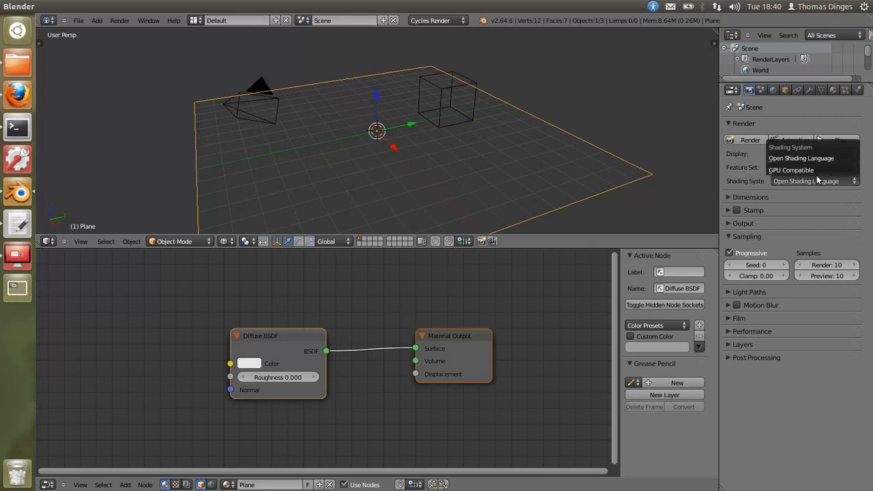
click(815, 170)
click(810, 181)
click(811, 159)
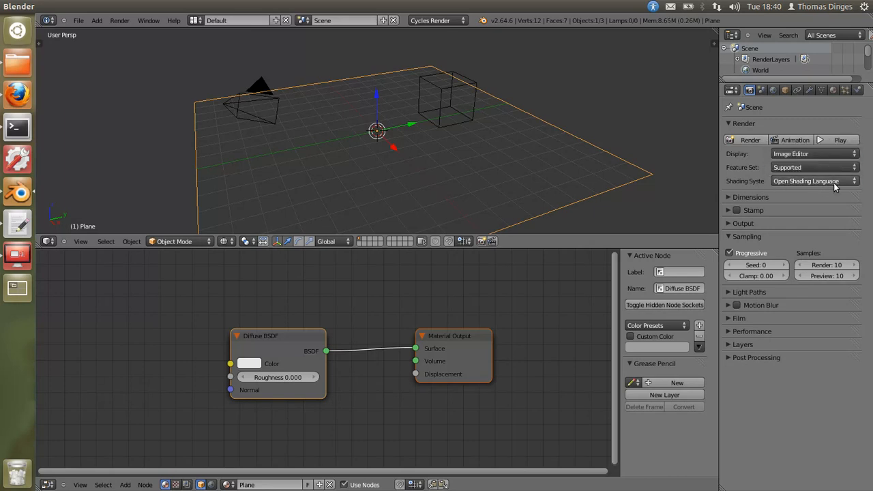
- Add a Script node beside the Diffuse BSDF in the plane's material and set its source to External
middle_drag(305, 308, 352, 314)
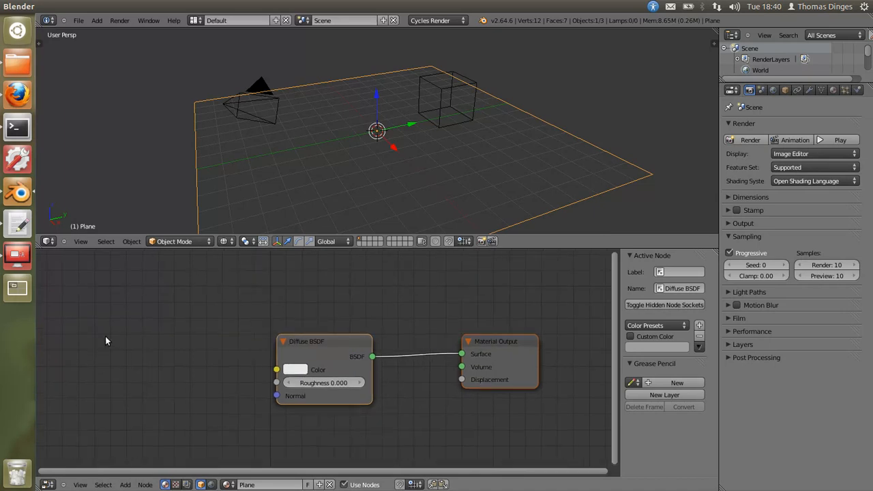
key(shift+a)
mouse_move(106, 338)
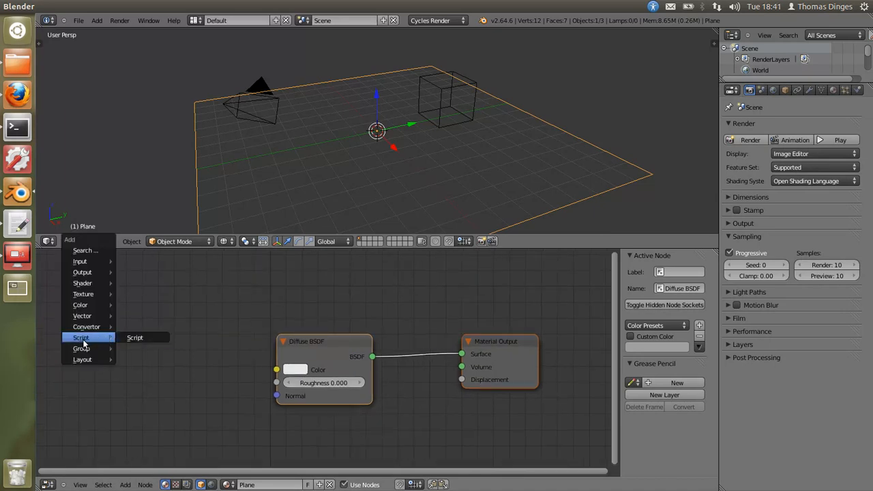
click(134, 338)
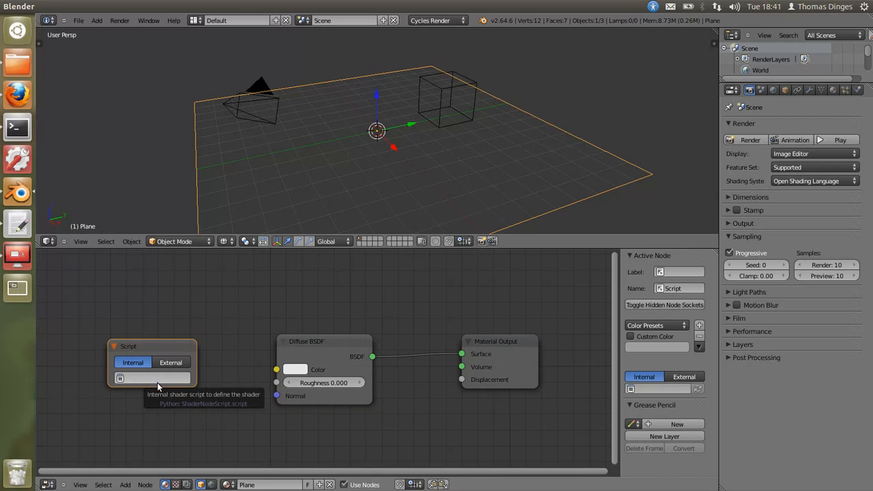
click(174, 363)
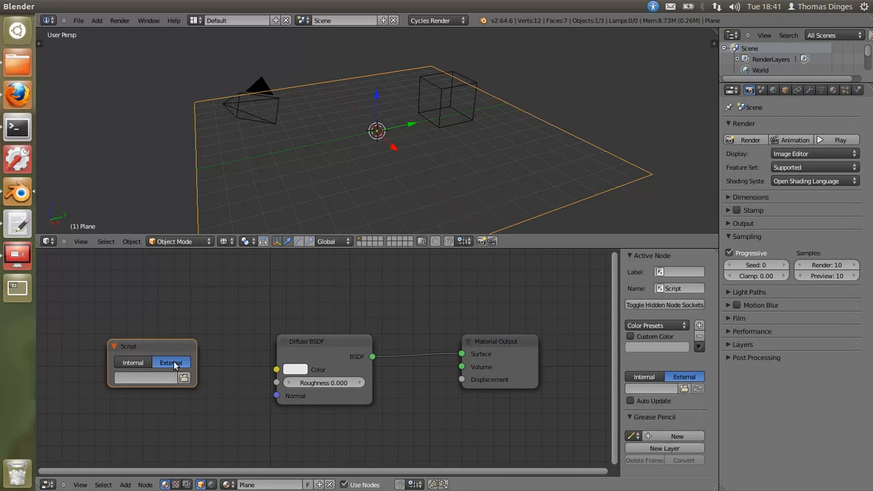
drag(184, 349, 187, 342)
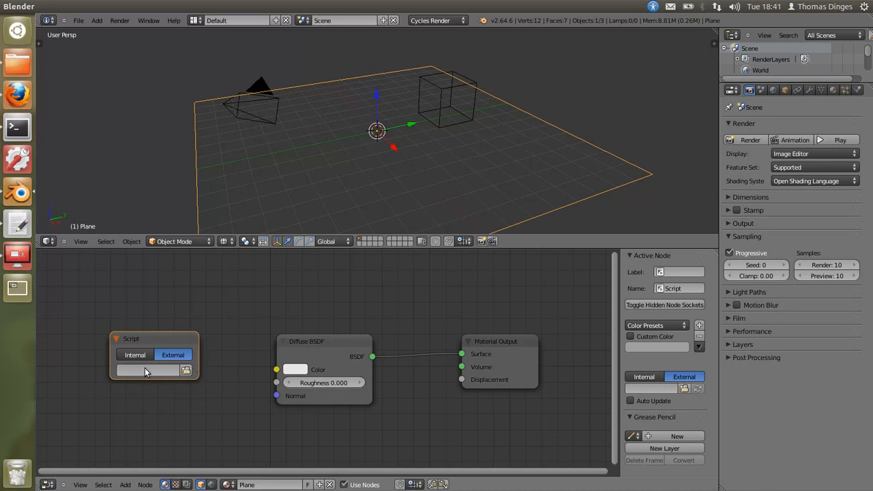
- Load node_yinyang.osl from the osl shaders folder into the Script node
click(186, 370)
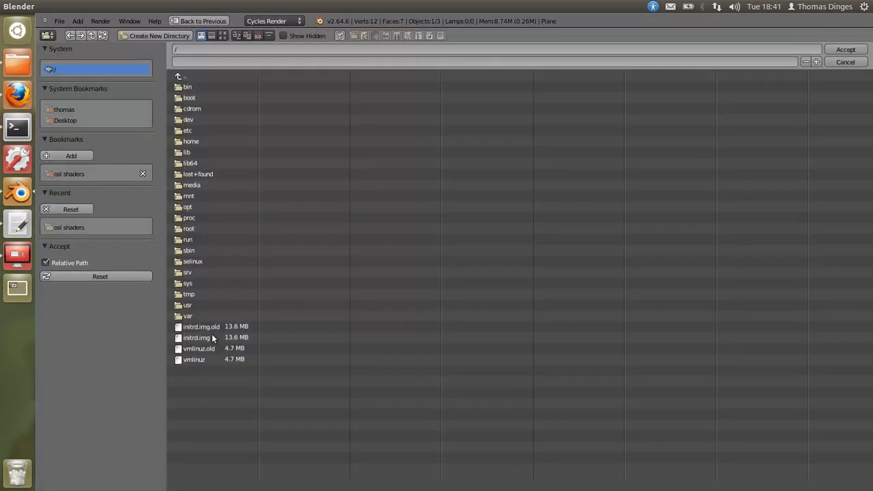
click(82, 174)
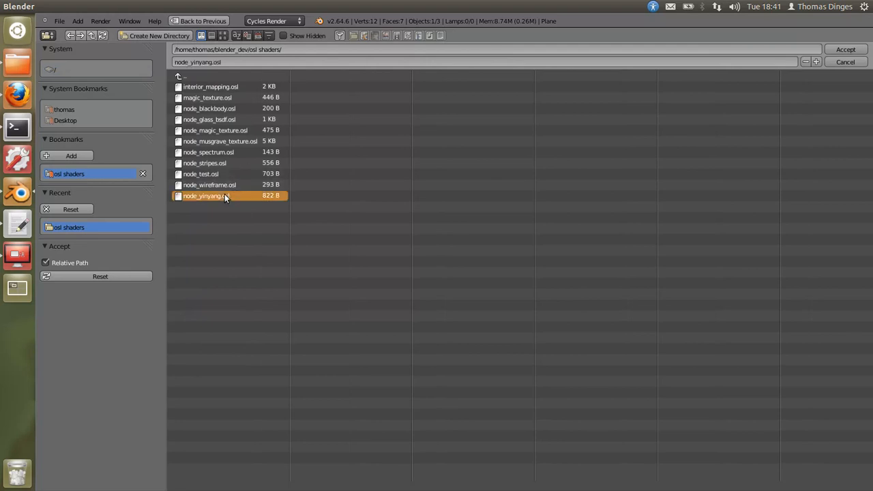
double_click(224, 195)
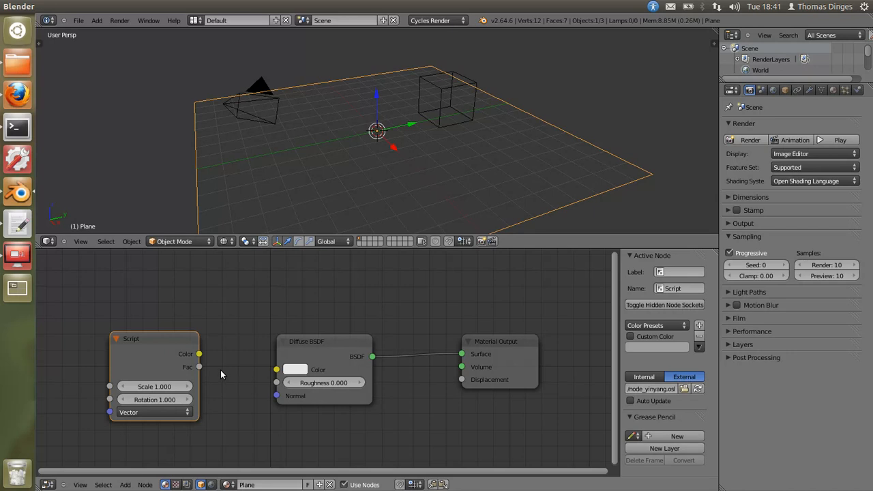
- Arrange the Script and Diffuse BSDF nodes and connect the Script's Color output to the Diffuse BSDF's Color input
drag(138, 358, 112, 359)
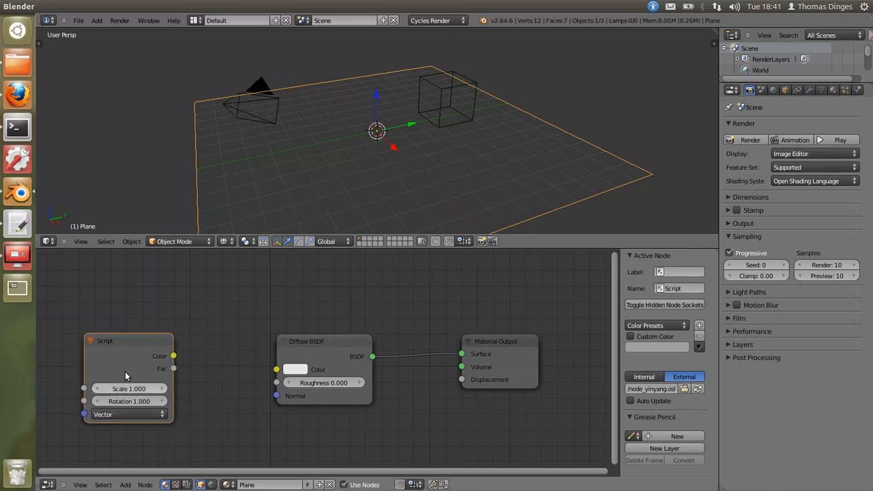
drag(304, 356, 327, 344)
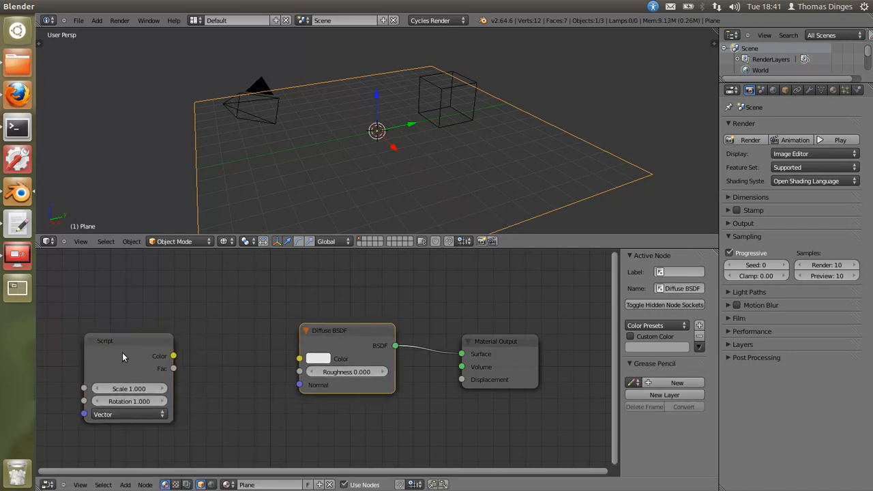
drag(123, 356, 132, 339)
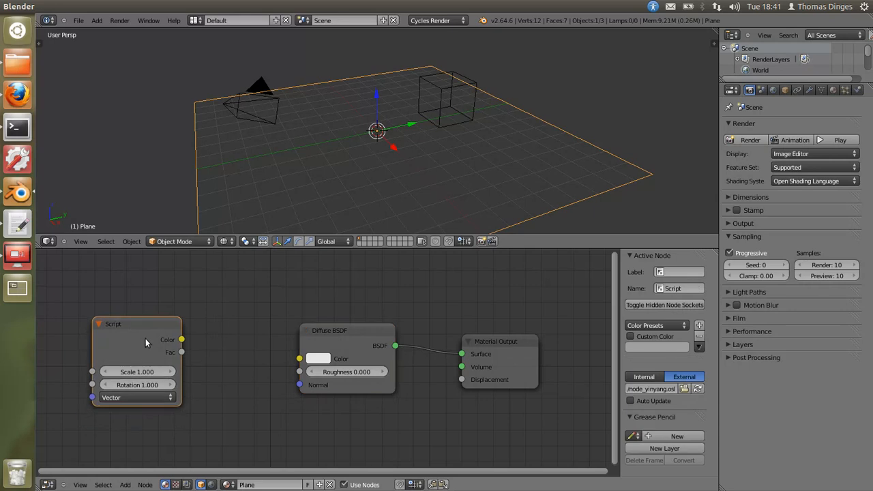
drag(150, 353, 300, 358)
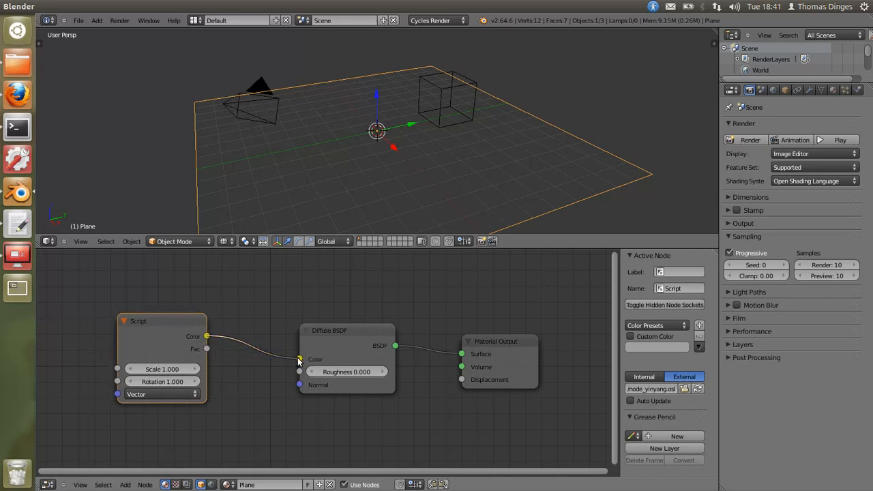
drag(361, 354, 357, 346)
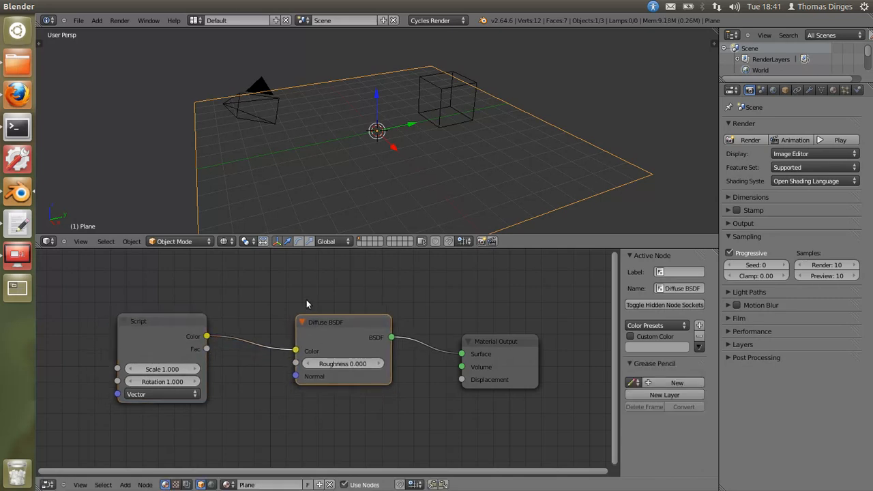
- Set the 3D view to Rendered shading and inspect the yin-yang pattern on the plane
click(223, 241)
click(229, 176)
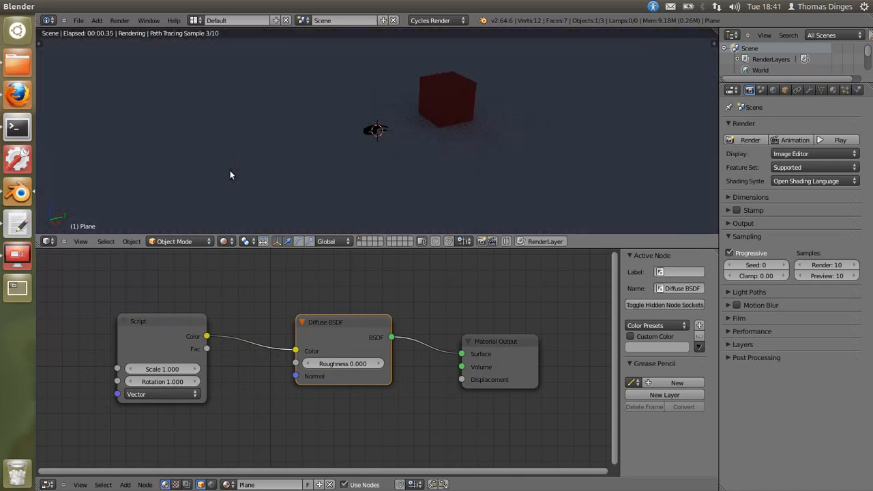
scroll(332, 83, up, 6)
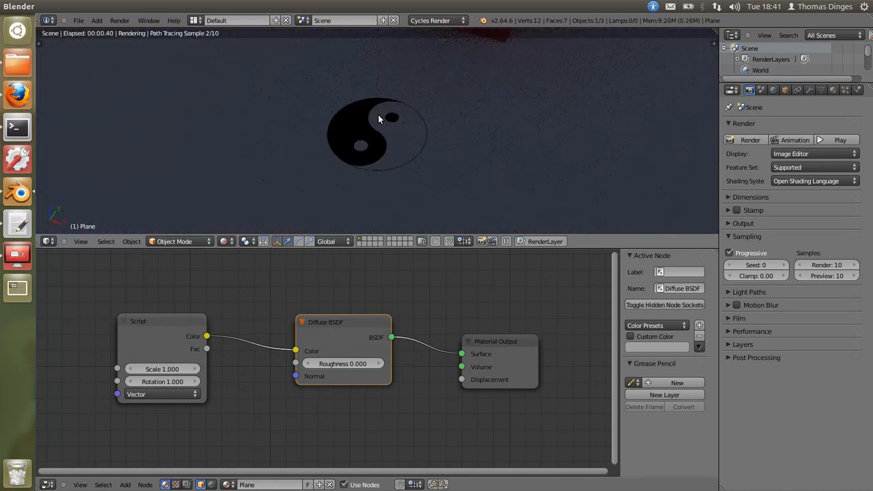
middle_drag(406, 147, 448, 109)
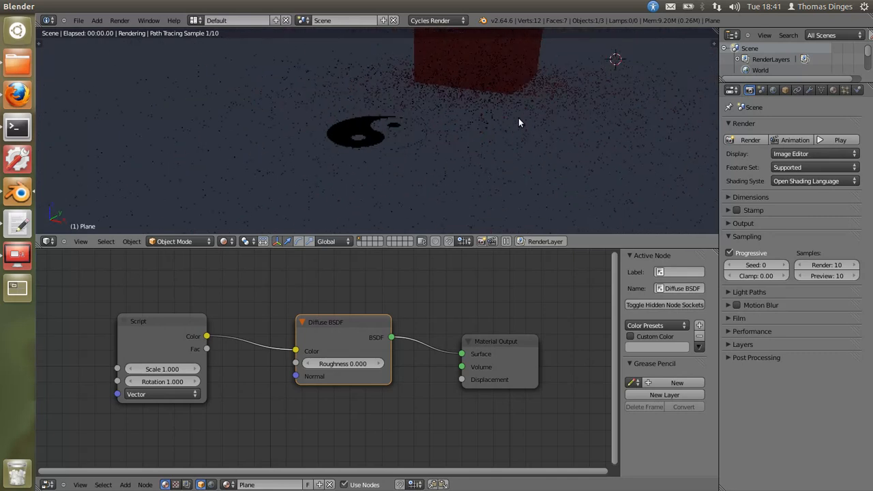
- Review the node_yinyang.osl source code in gedit alongside the Script node's sockets, and minimize the editor
click(20, 223)
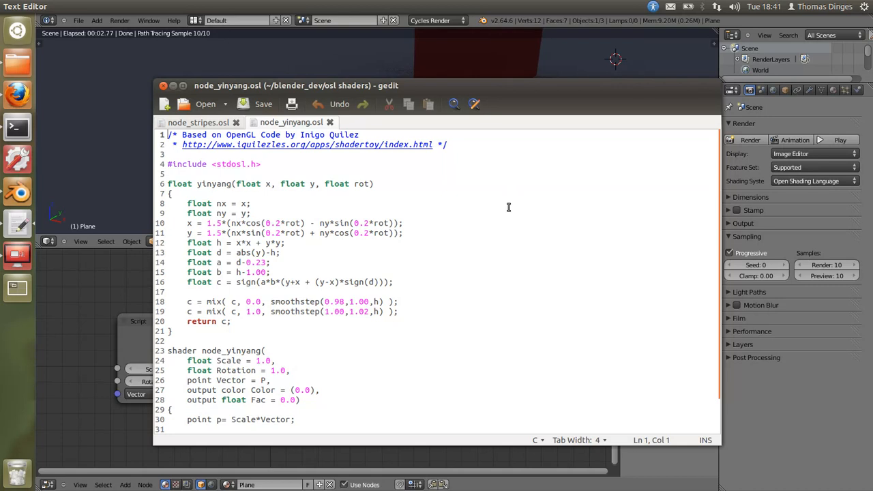
scroll(507, 199, down, 1)
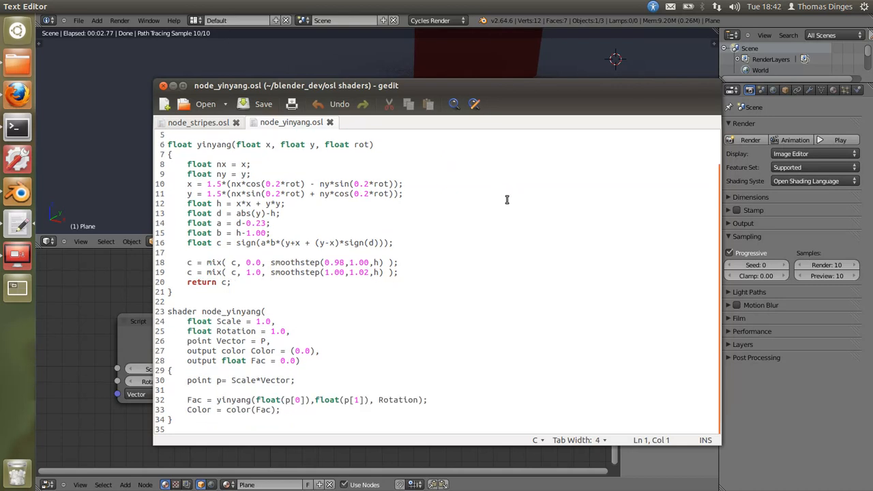
scroll(506, 200, up, 1)
scroll(507, 199, down, 1)
drag(366, 85, 554, 56)
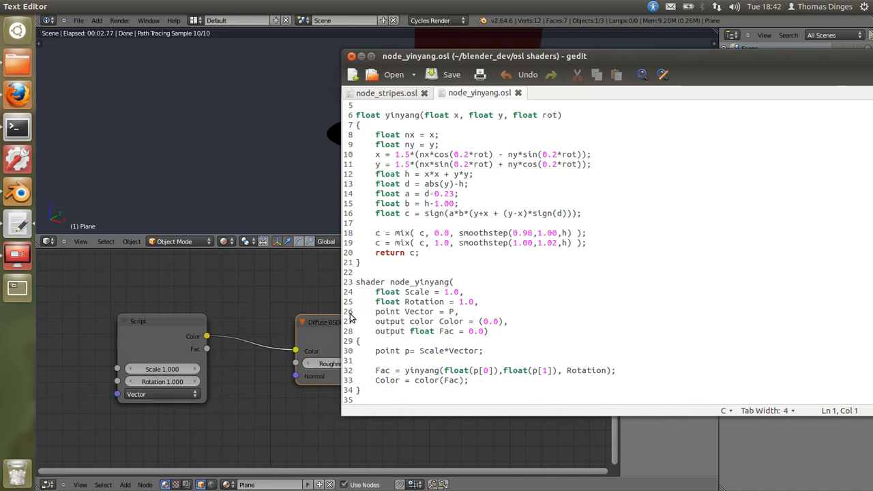
click(361, 56)
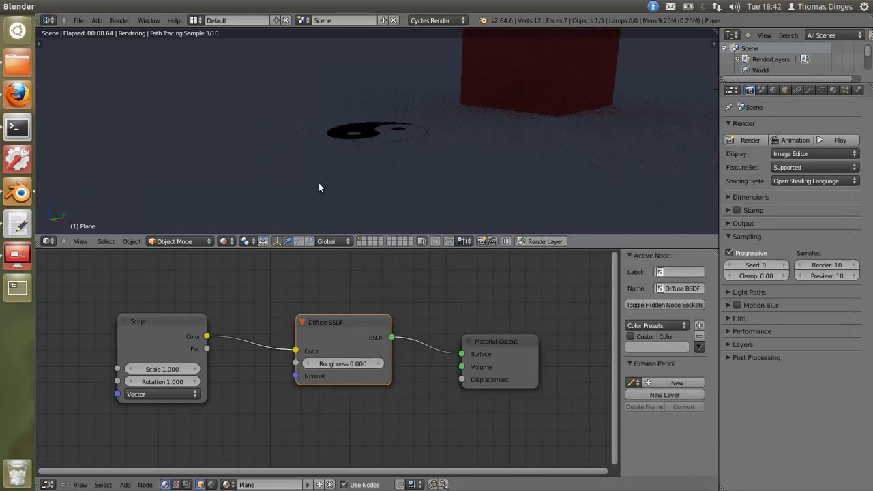
- Set the Script node's Scale to 0.2 and inspect the enlarged yin-yang pattern
click(166, 369)
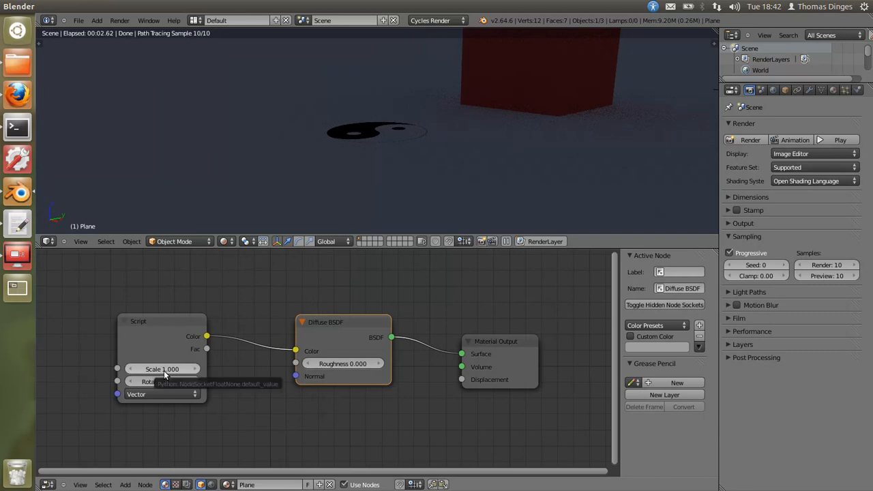
text(0.2)
key(Return)
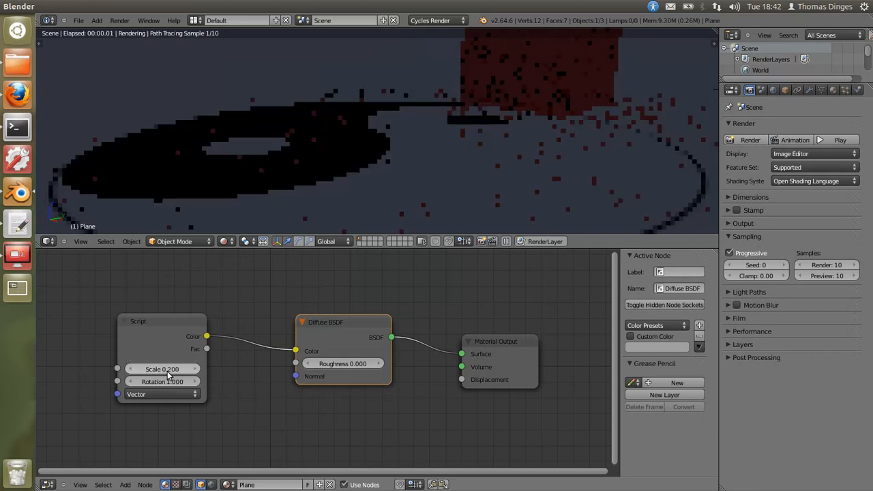
scroll(342, 129, down, 2)
middle_drag(349, 139, 361, 156)
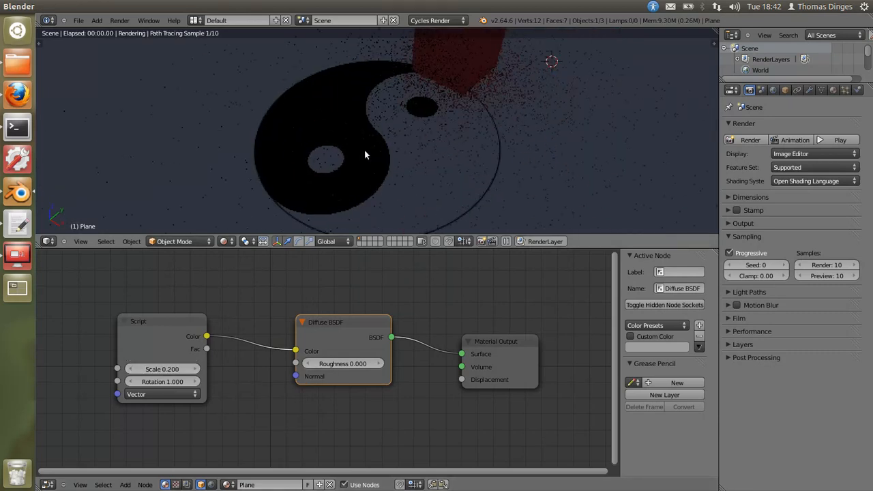
- Try Rotation values of 2 and 3 on the Script node, and set Rotation to 5
click(164, 381)
text(2)
key(Return)
click(168, 381)
text(3)
key(Return)
click(170, 381)
text(5)
key(Return)
middle_drag(430, 171, 435, 121)
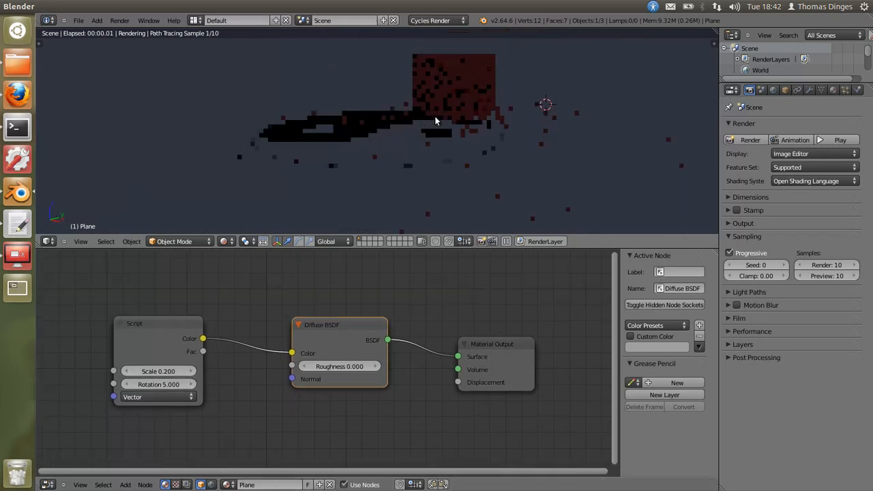
- Delete the yin-yang Script node from the plane's material and set the 3D view to Solid shading
click(163, 333)
key(x)
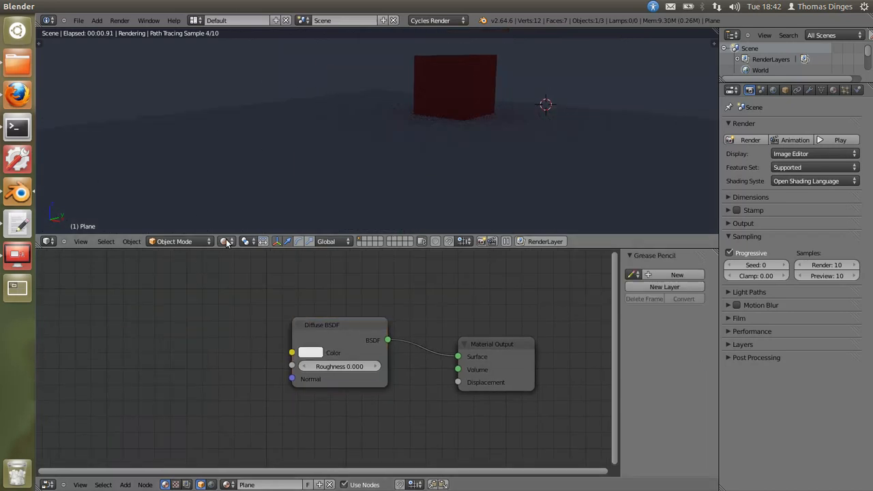
click(227, 242)
click(252, 205)
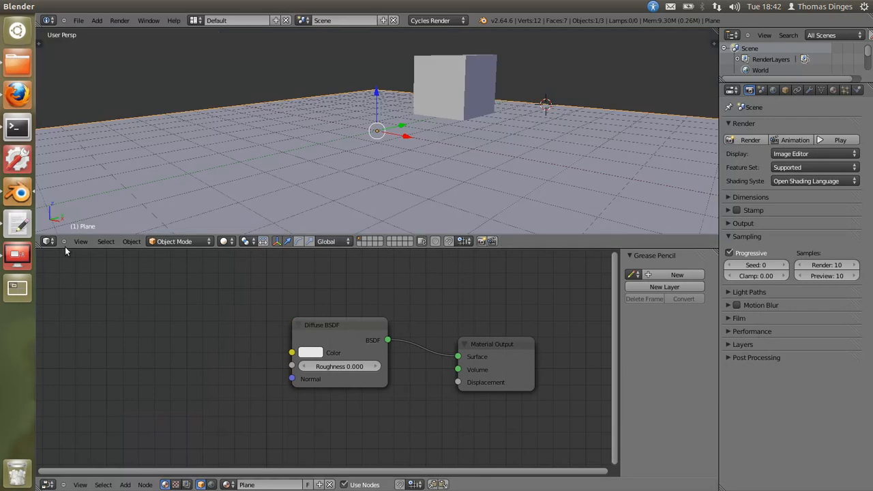
- Review the node_stripes.osl source code in gedit, including its Offset, Time and Stripes parameters, and minimize the editor
click(17, 223)
click(395, 94)
drag(484, 56, 323, 64)
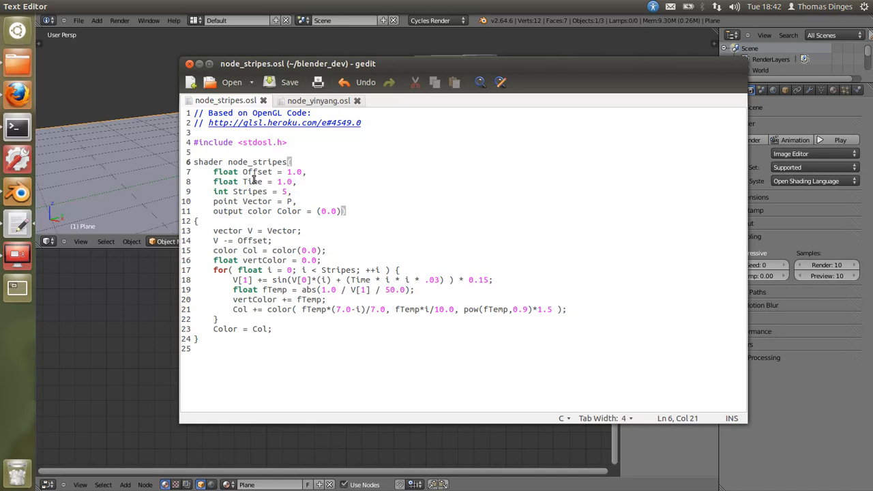
drag(450, 64, 498, 95)
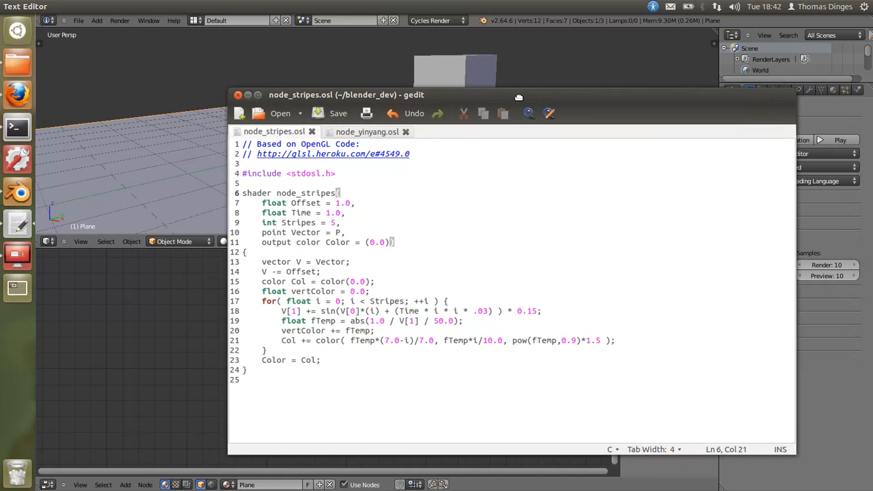
click(248, 95)
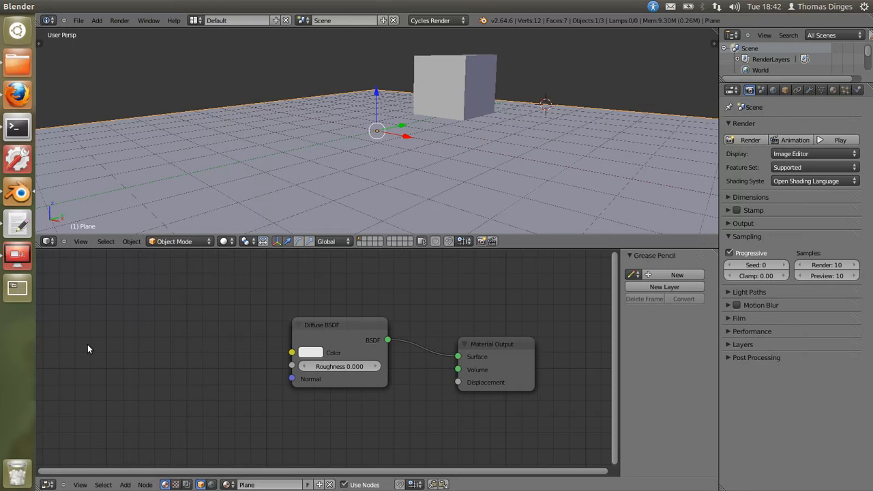
- Add a Script node to the plane's material, set it to External, and load node_stripes.osl from the osl shaders folder
key(shift+a)
mouse_move(84, 341)
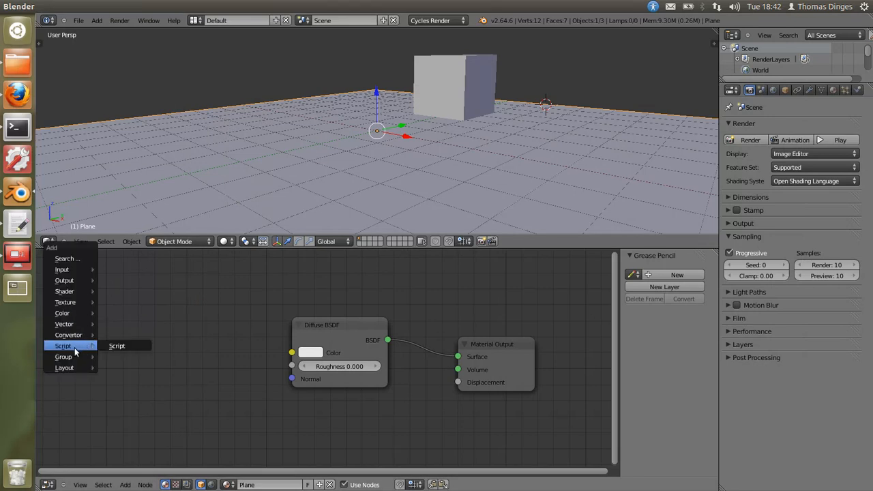
click(116, 346)
click(175, 331)
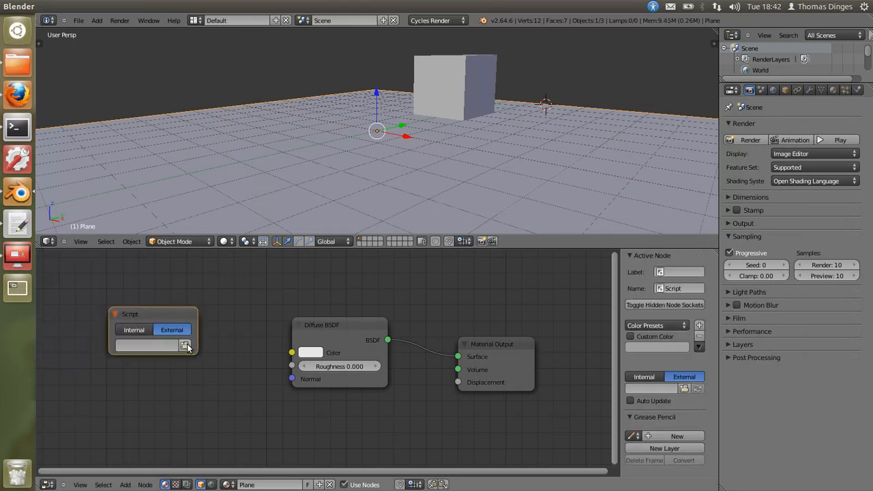
click(179, 344)
click(86, 176)
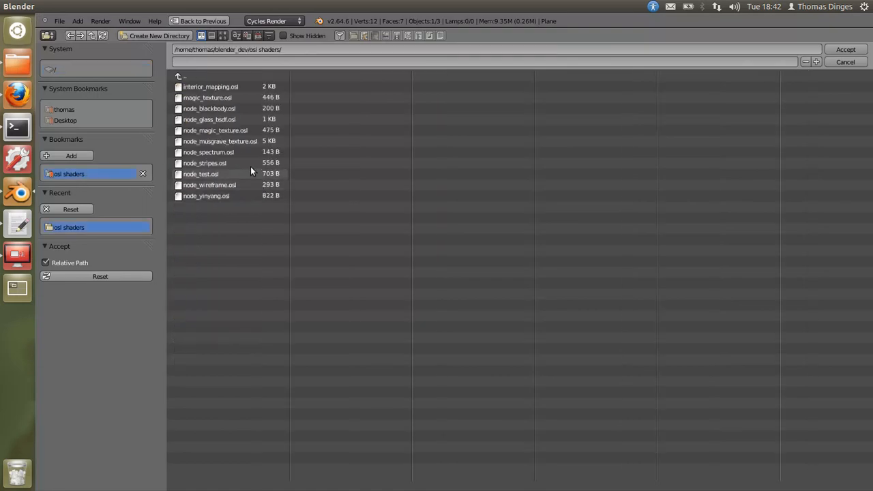
click(233, 164)
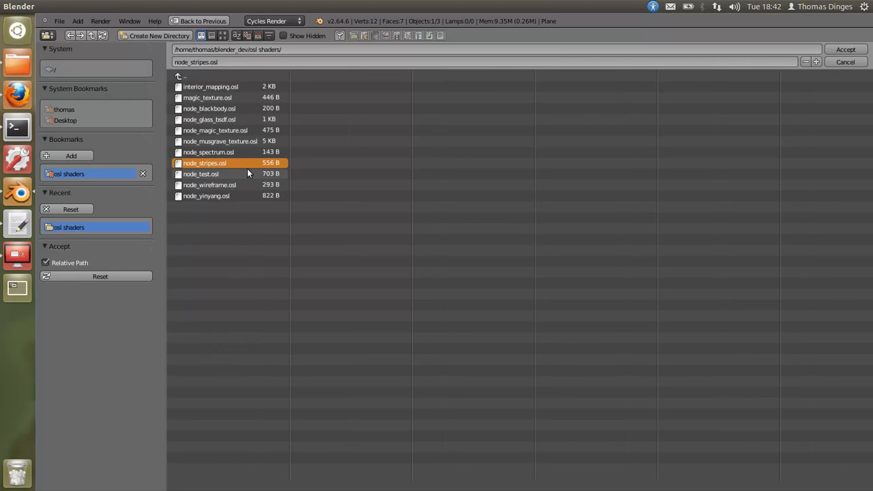
click(846, 49)
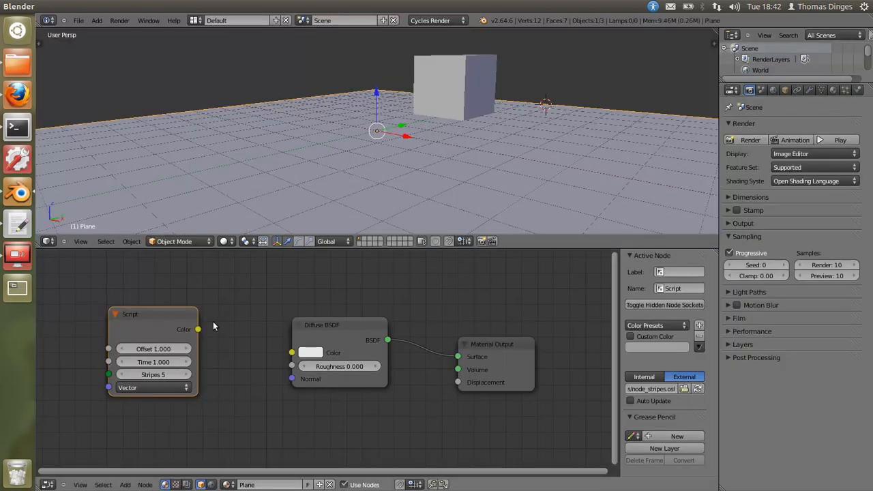
- Connect the Script node's Color output to the Diffuse BSDF's Color input and tidy the spacing of both nodes
middle_drag(233, 315, 242, 324)
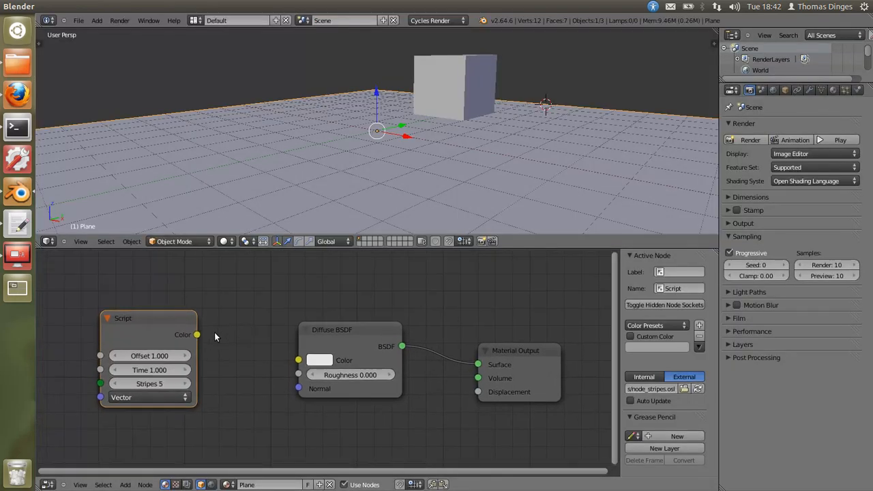
drag(134, 334, 152, 335)
drag(215, 335, 298, 360)
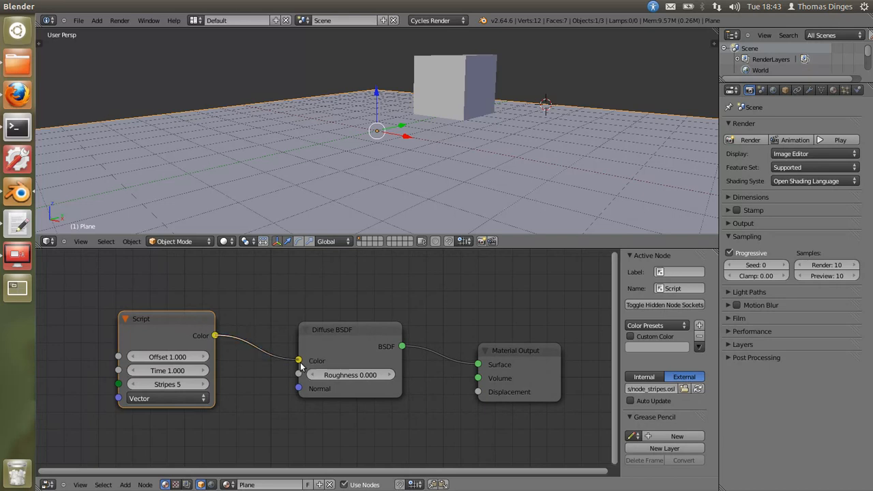
drag(357, 349, 342, 352)
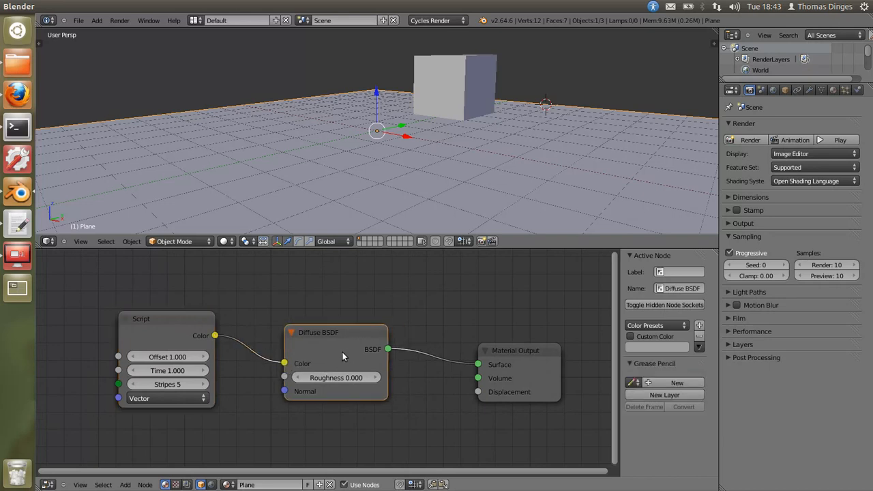
- Set the 3D view to Rendered shading and inspect the stripes pattern on the plane up close
click(223, 240)
click(247, 169)
middle_drag(494, 81, 287, 121)
shift+middle_drag(365, 74, 286, 91)
scroll(452, 140, up, 4)
middle_drag(367, 149, 399, 85)
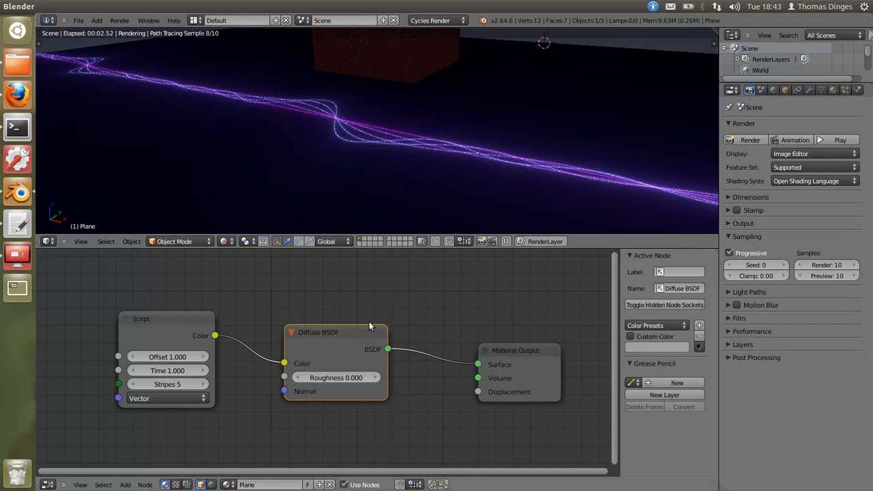
- Lower the Script node's Offset stepwise and settle on 0.6, watching the stripes shift in the render
click(137, 359)
click(139, 361)
click(138, 360)
click(138, 360)
click(138, 360)
click(139, 360)
click(204, 359)
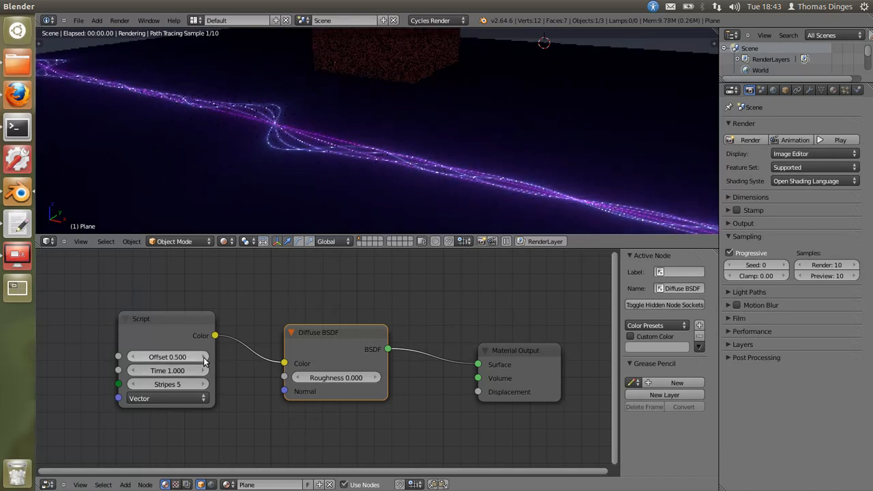
click(204, 359)
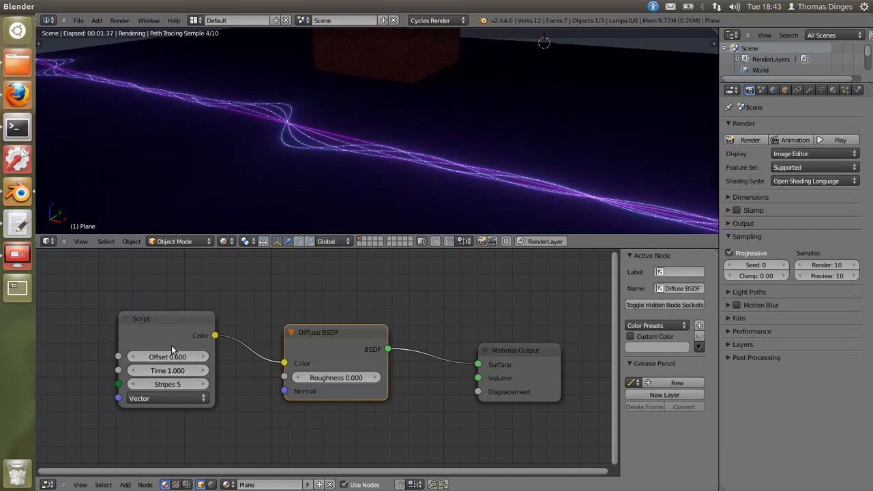
- Try a Time value of 3 on the Script node, set Time to 5, and inspect the changed waves
drag(179, 346, 193, 345)
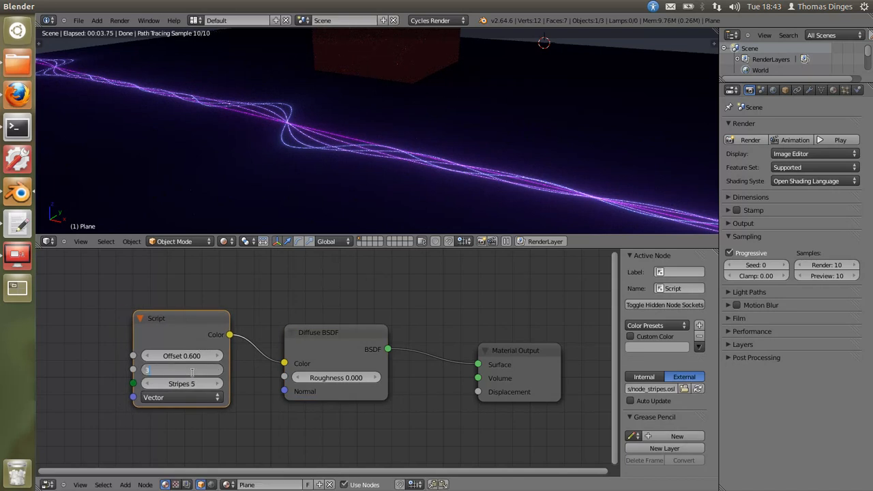
key(Return)
click(182, 371)
text(5)
key(Return)
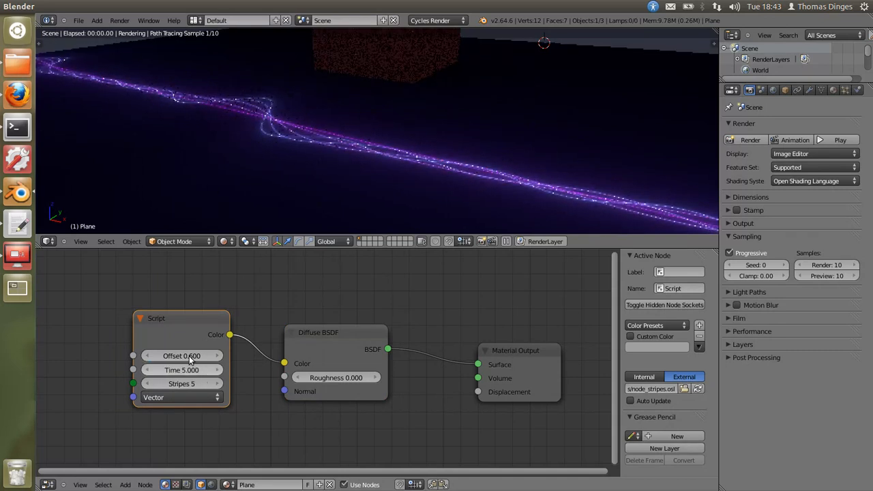
middle_drag(416, 191, 298, 166)
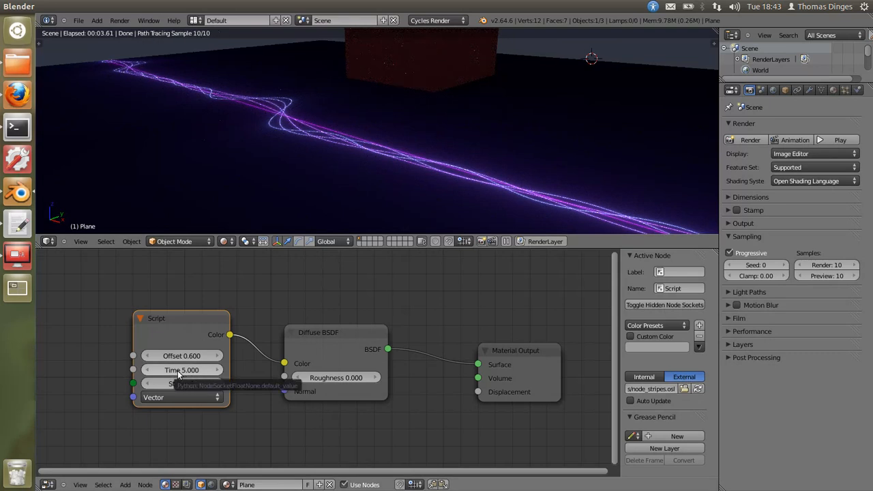
- Set the Script node's Stripes to 1 and inspect the rendered plane from another angle
drag(182, 327, 180, 326)
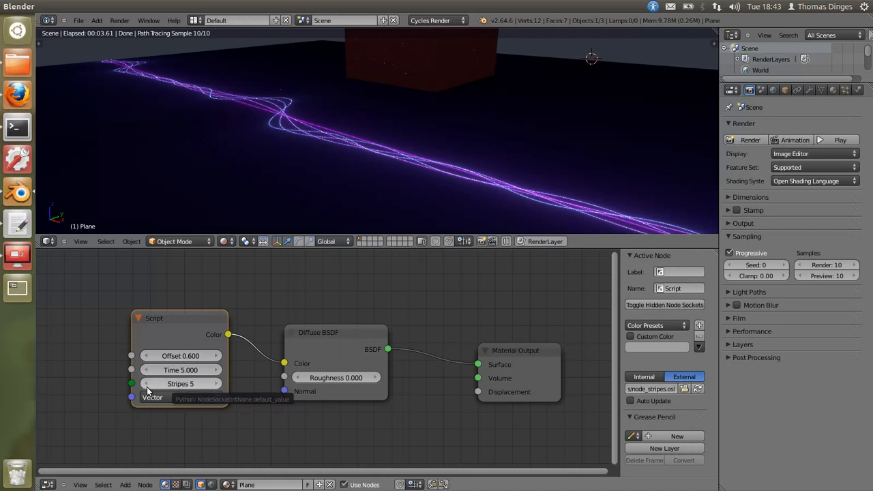
click(177, 384)
text(1)
key(Return)
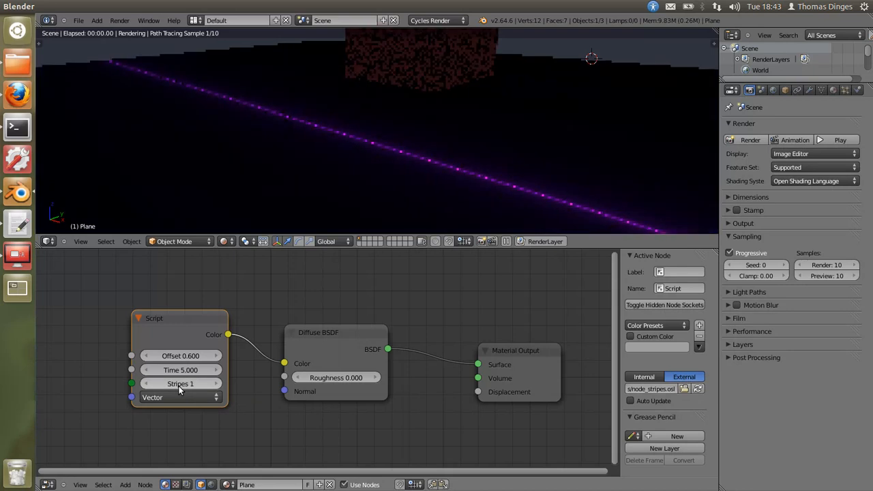
middle_drag(284, 102, 263, 92)
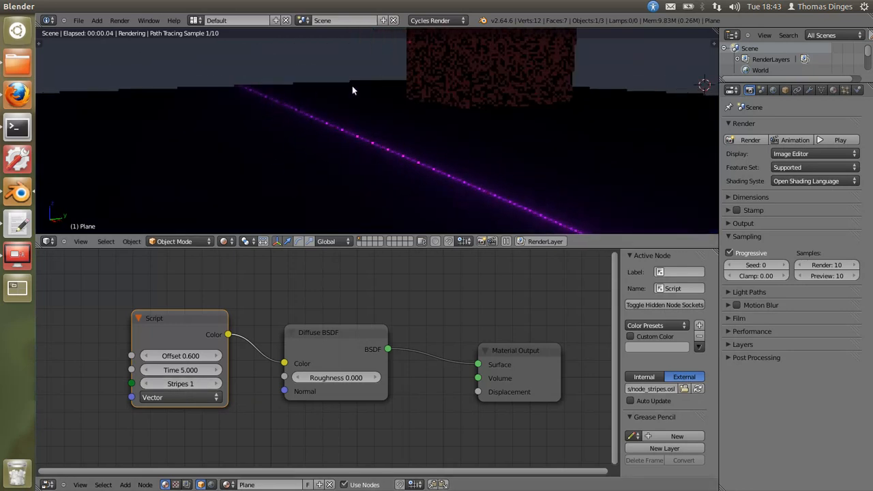
- Raise the Script node's Stripes value stepwise to 5 and inspect the added stripes
click(217, 384)
click(216, 385)
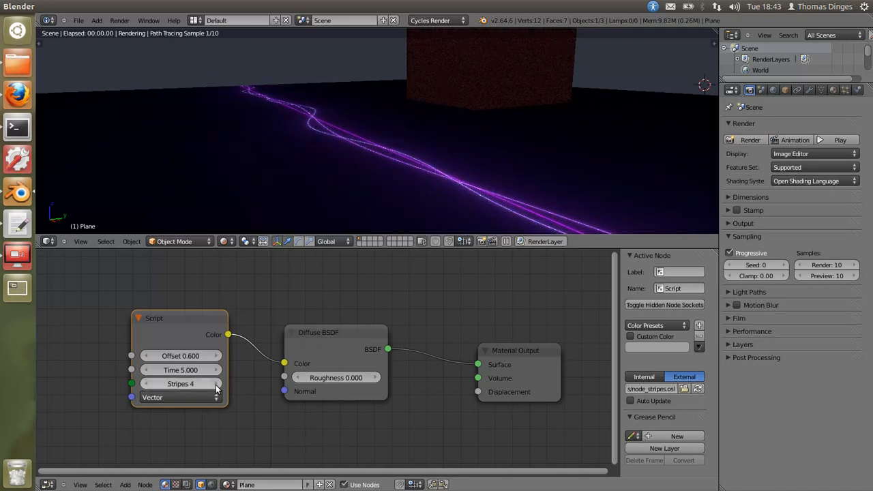
click(216, 386)
middle_drag(286, 117, 354, 148)
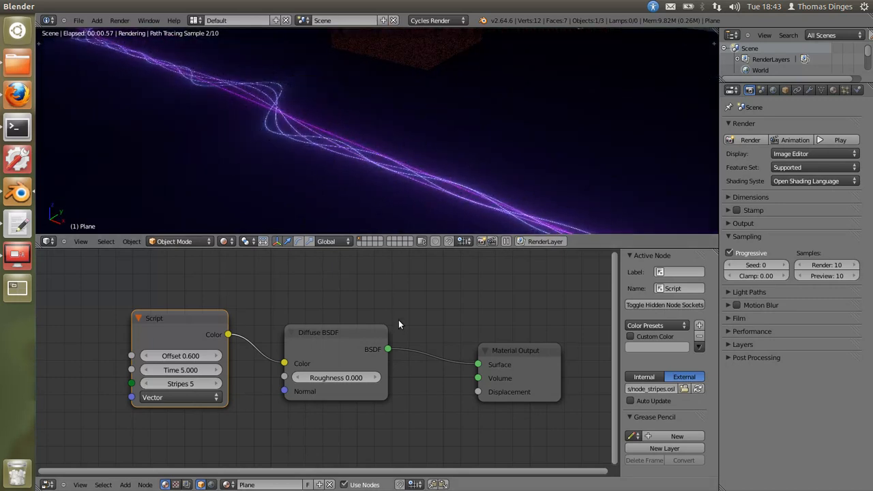
- Change the plane material's Surface shader to Emission, reposition the Emission node, and inspect the glowing stripes around the cube
click(832, 90)
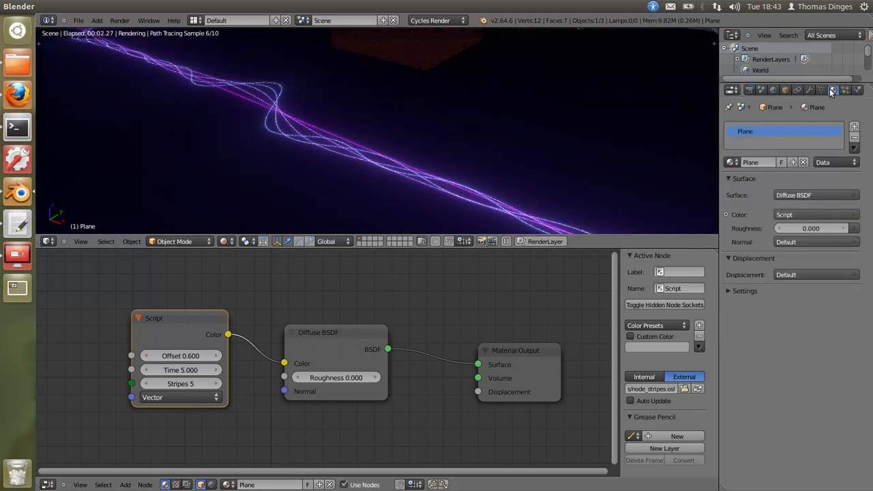
click(362, 333)
click(809, 195)
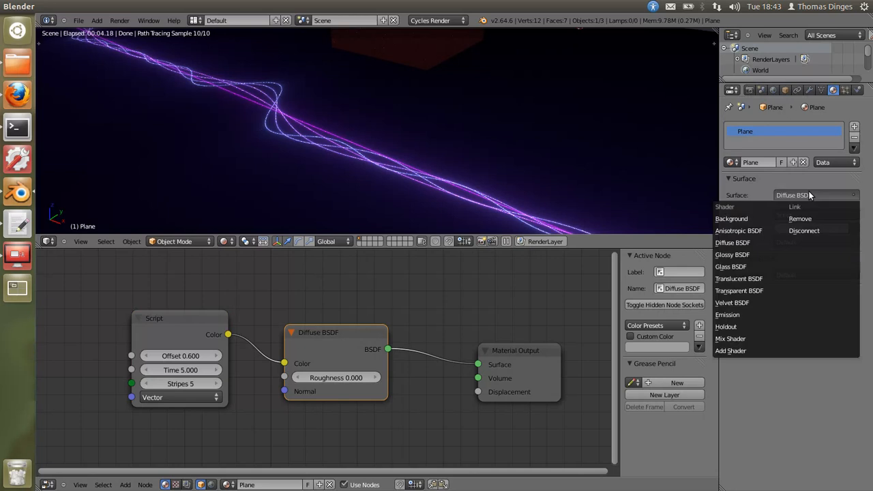
click(744, 316)
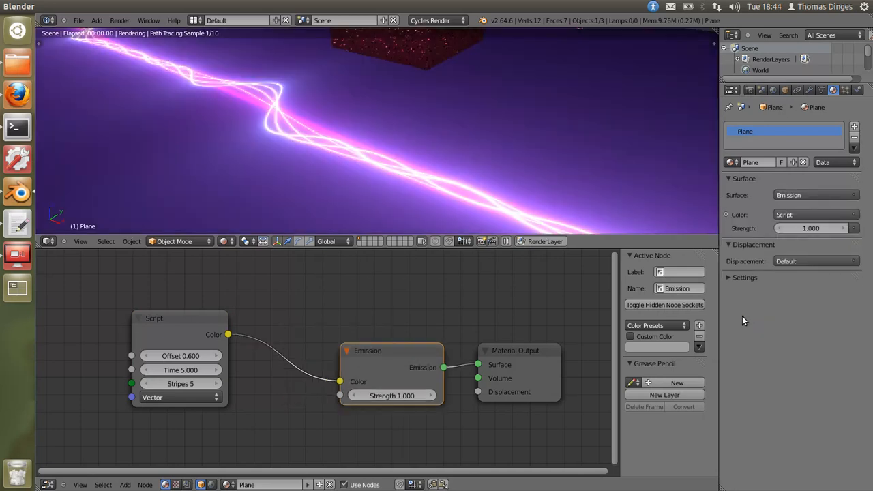
middle_drag(408, 154, 277, 159)
drag(394, 380, 374, 352)
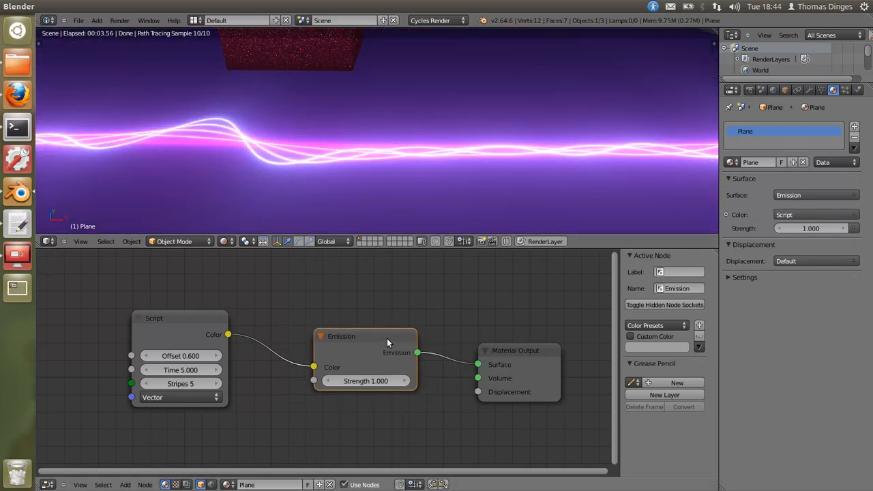
middle_drag(424, 154, 385, 128)
middle_drag(409, 88, 403, 144)
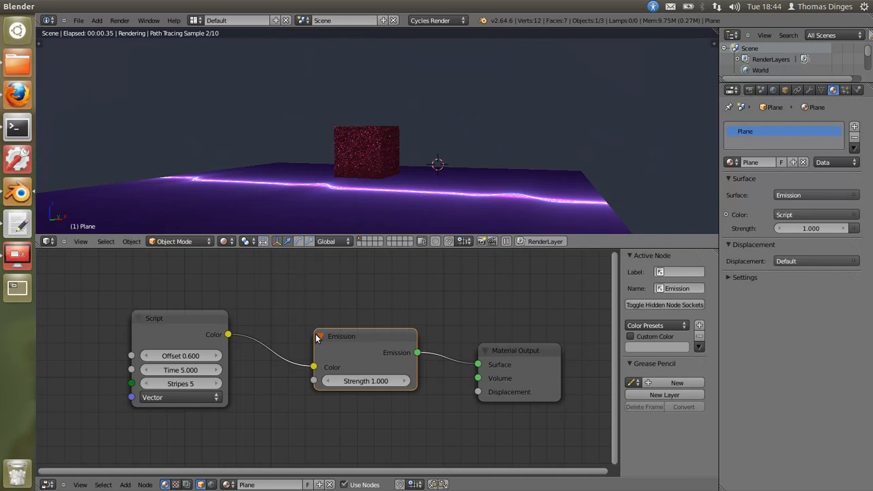
- Switch the node editor to the World's shader nodes, enable Use Nodes, and set the 3D view to Wireframe shading
click(212, 485)
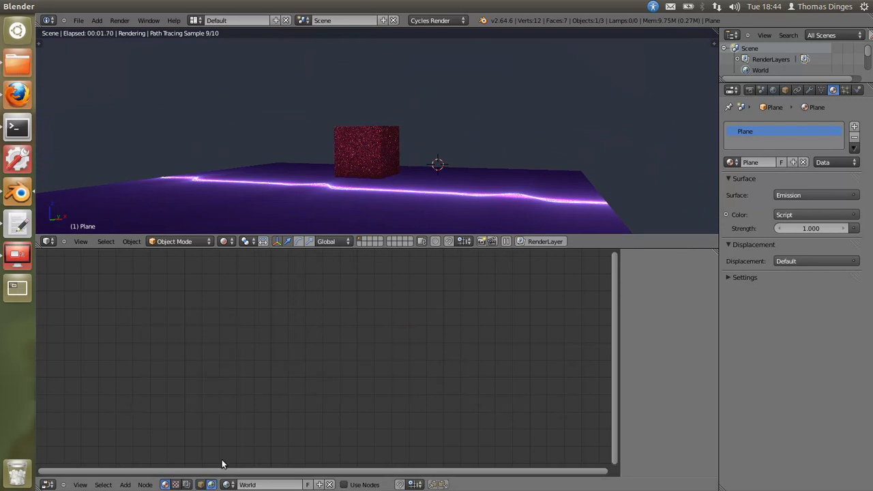
click(358, 484)
key(z)
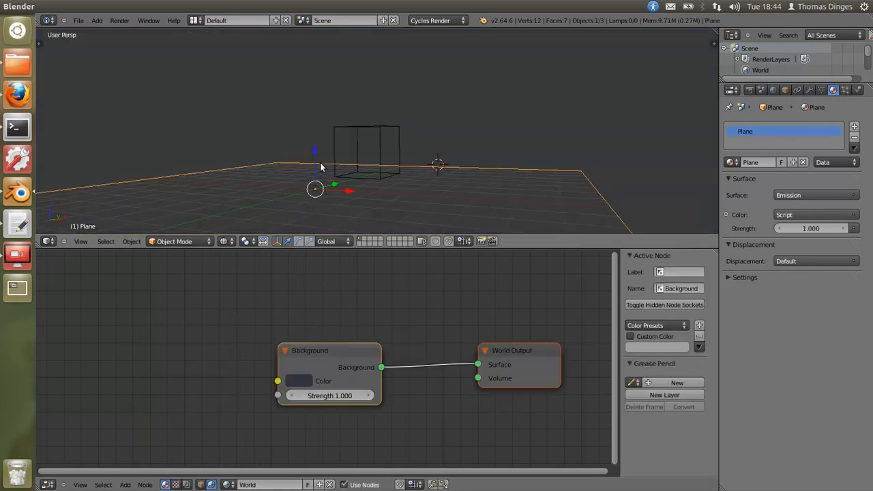
middle_drag(384, 363, 328, 351)
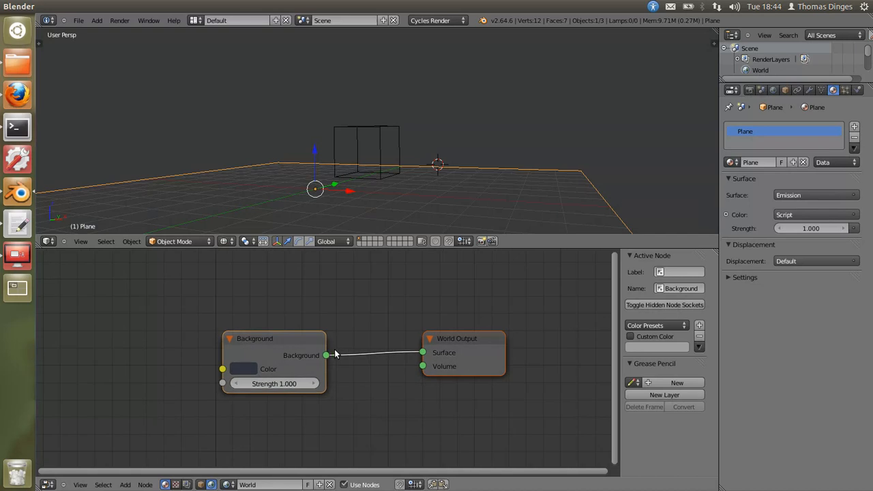
middle_drag(478, 356, 580, 356)
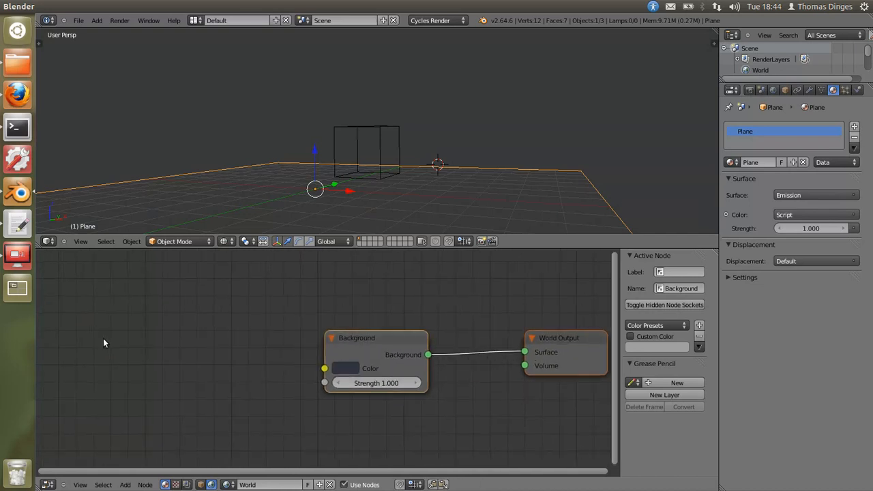
- Add a Script node to the World node tree, set it to External, and load node_stripes.osl
key(shift+a)
mouse_move(102, 339)
click(140, 339)
click(208, 322)
click(226, 340)
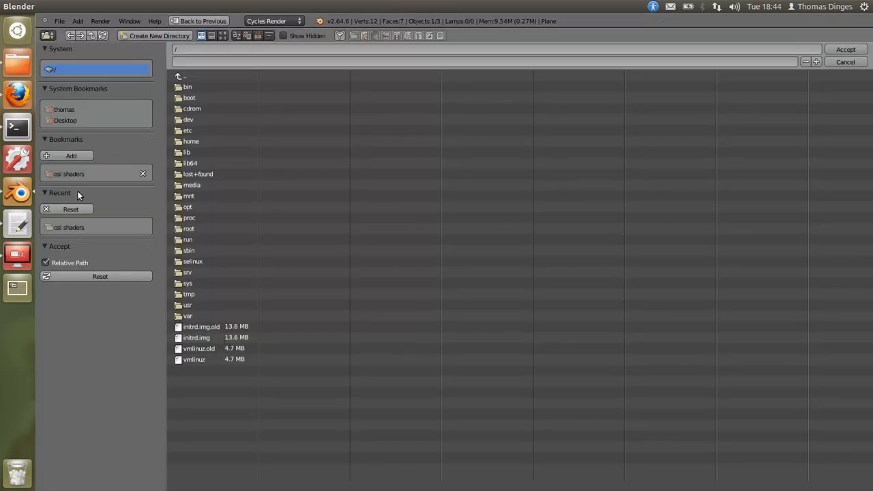
click(75, 174)
double_click(235, 163)
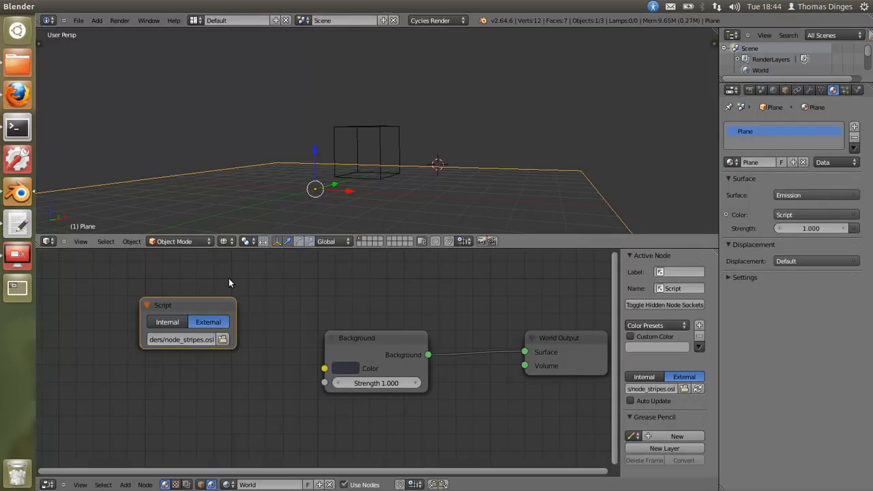
- Update the world Script node from node_stripes.osl and connect its Color output to the Background node's Color input
drag(210, 313, 208, 316)
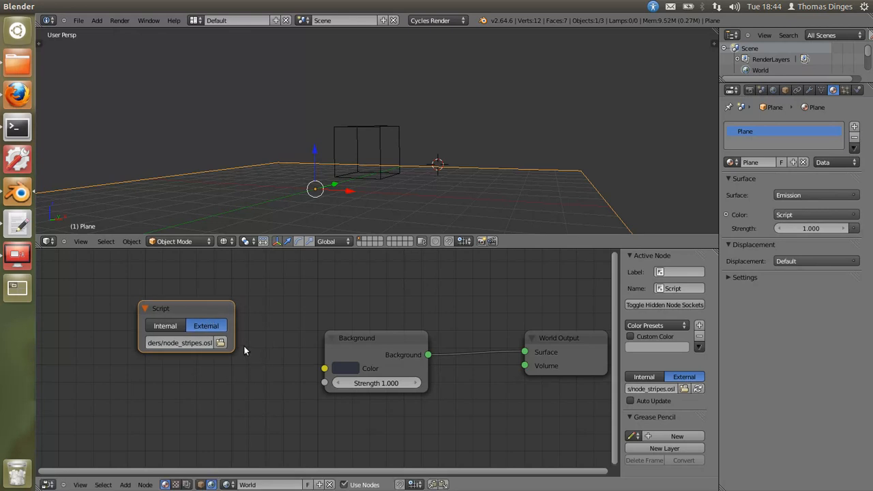
click(699, 388)
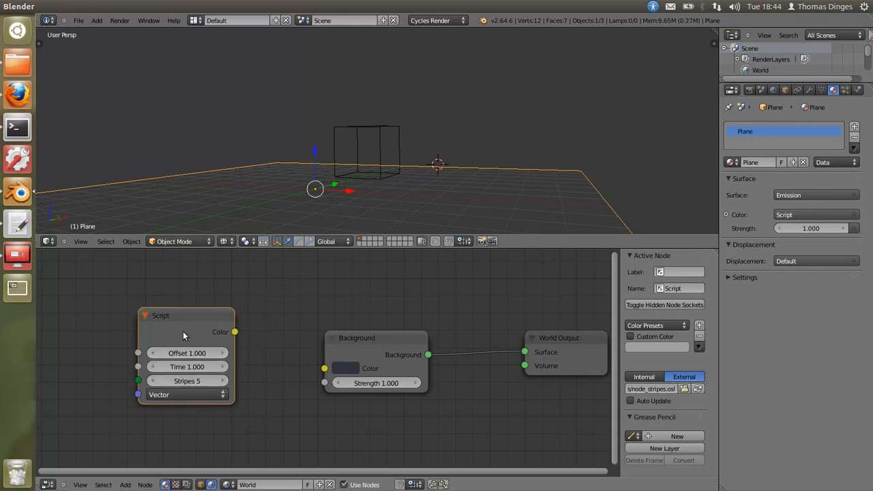
middle_drag(183, 335, 166, 335)
drag(217, 333, 307, 369)
middle_drag(455, 316, 433, 321)
- Set the 3D view to Rendered shading and inspect the striped world background behind the cube
click(226, 241)
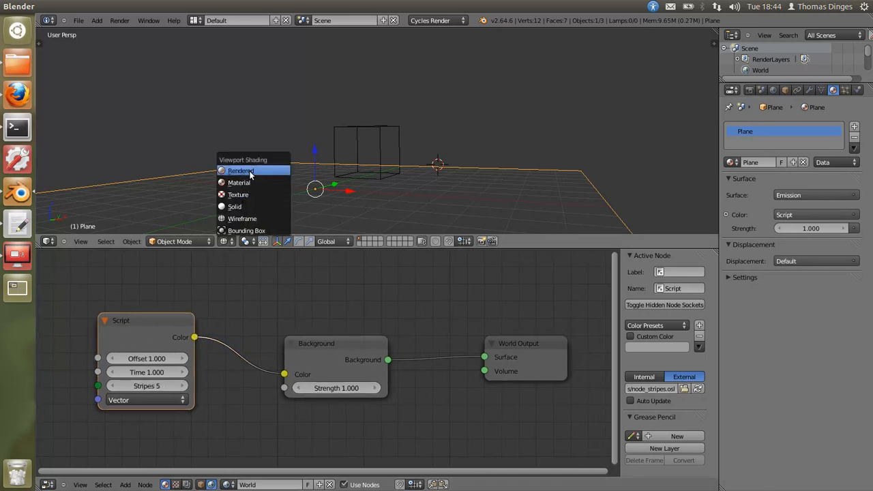
click(251, 174)
middle_drag(433, 146, 399, 171)
ctrl+scroll(293, 362, up, 6)
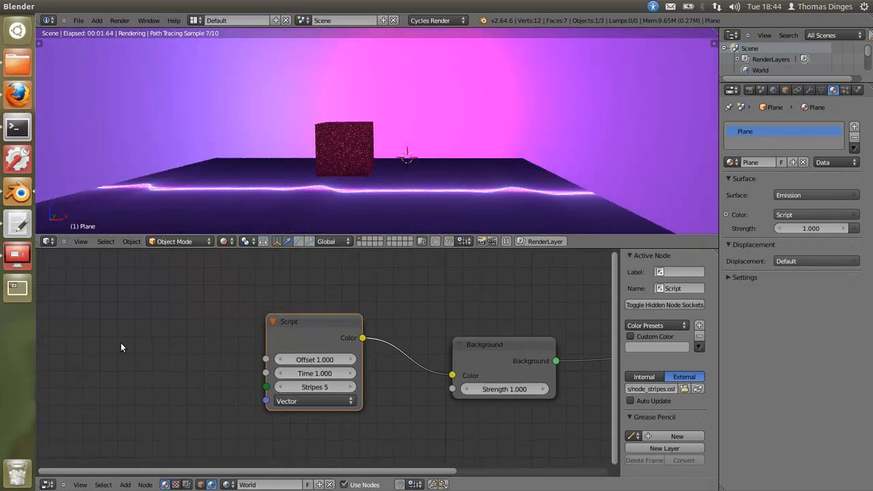
- Add a Texture Coordinate node before the Script node and connect its Window output to the Script's Vector input
key(shift+a)
mouse_move(103, 279)
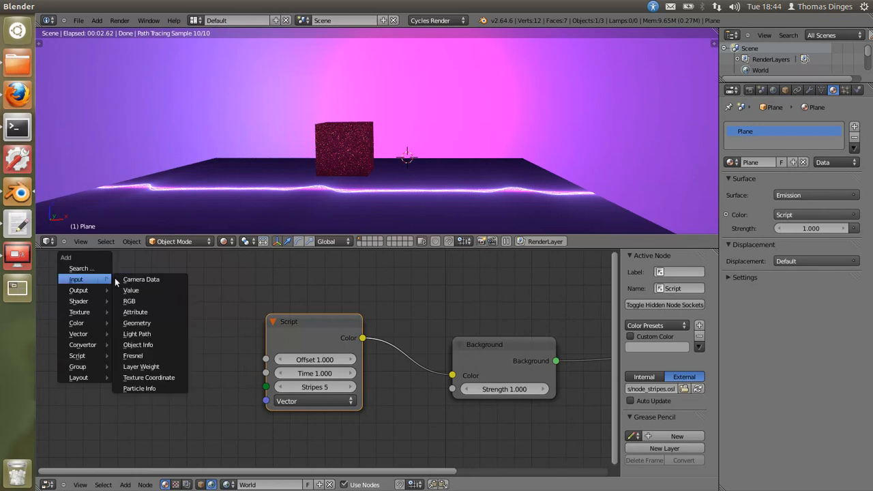
click(149, 377)
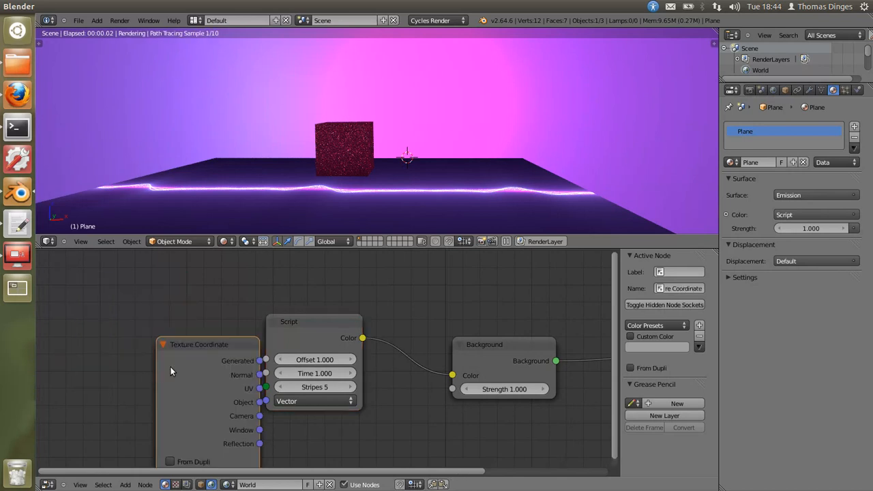
click(106, 326)
drag(227, 397, 266, 401)
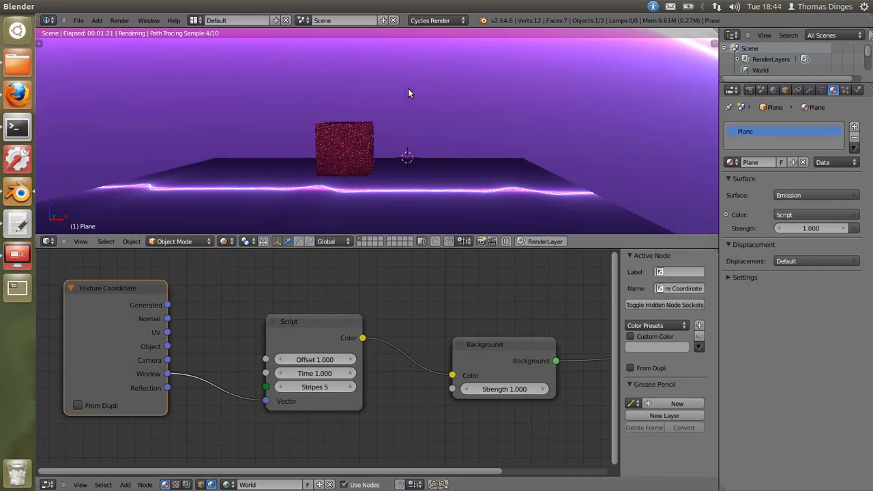
- Lower the world Script node's Offset stepwise to 0.6 and inspect the stripes around the cube
middle_drag(415, 107, 416, 99)
click(280, 360)
click(281, 360)
click(281, 361)
click(281, 360)
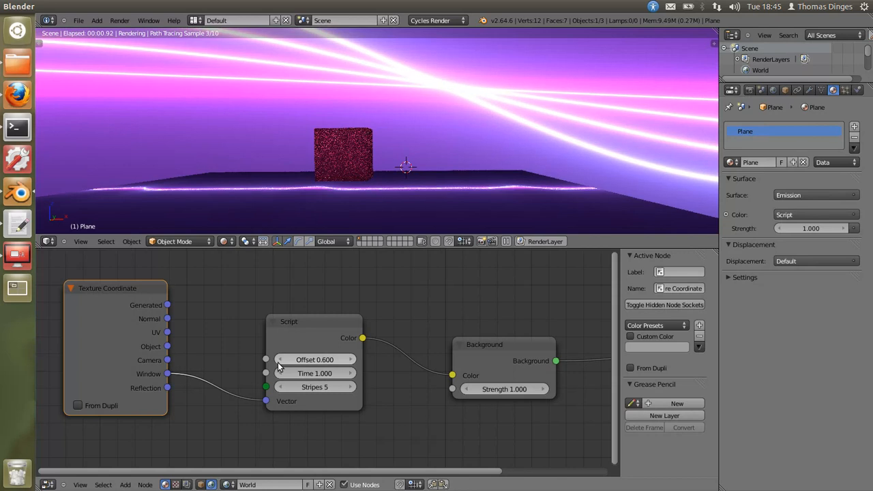
middle_drag(272, 102, 211, 114)
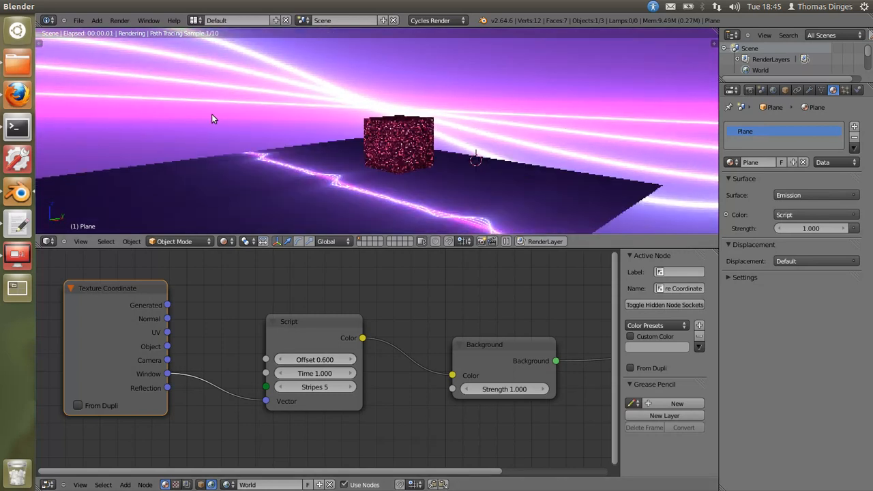
scroll(413, 125, up, 1)
middle_drag(428, 150, 440, 156)
- Set the Background node's Strength to 0.1
click(509, 388)
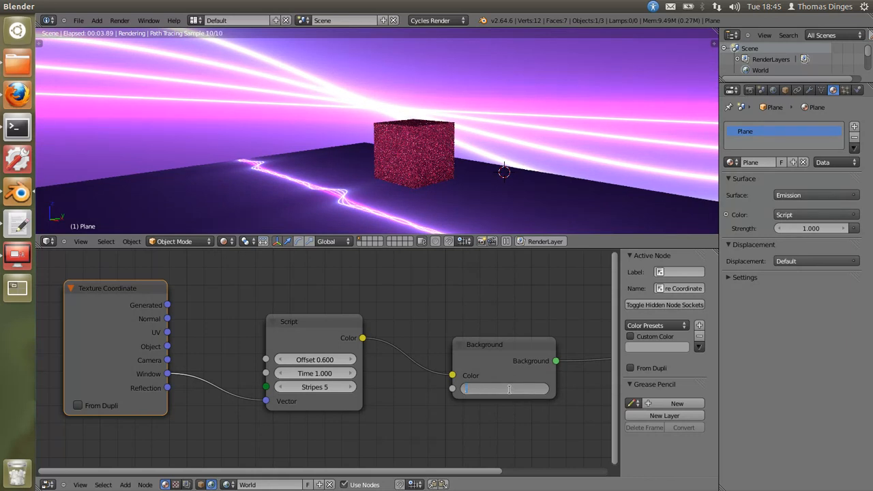
text(0.1)
key(Return)
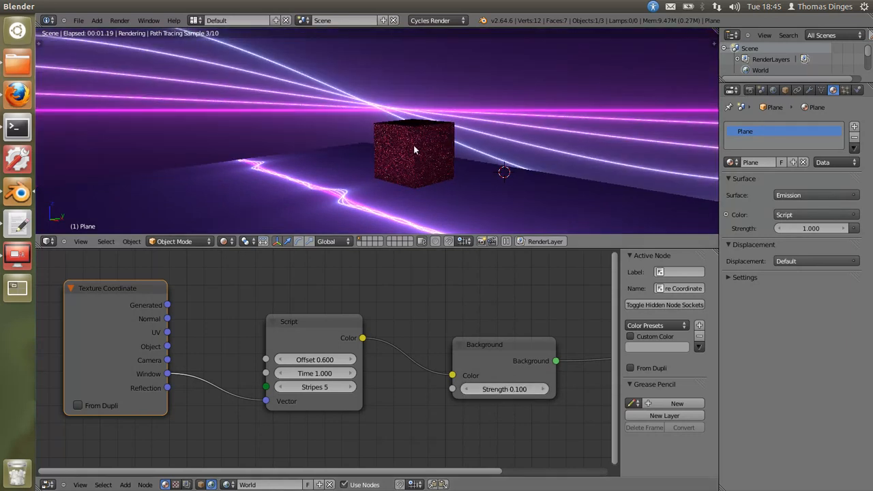
middle_drag(501, 356, 509, 354)
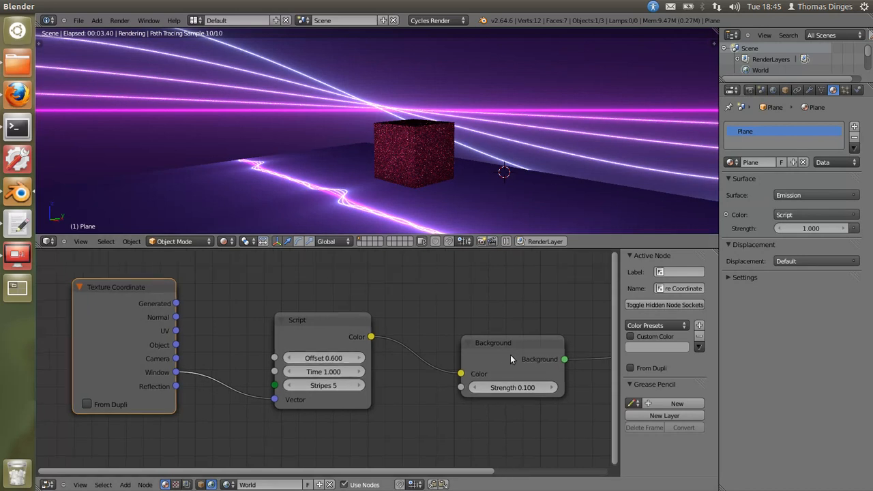
- Try the world Script node's Offset at 0.4, restore it to 0.6, and reduce Stripes to 3
click(290, 358)
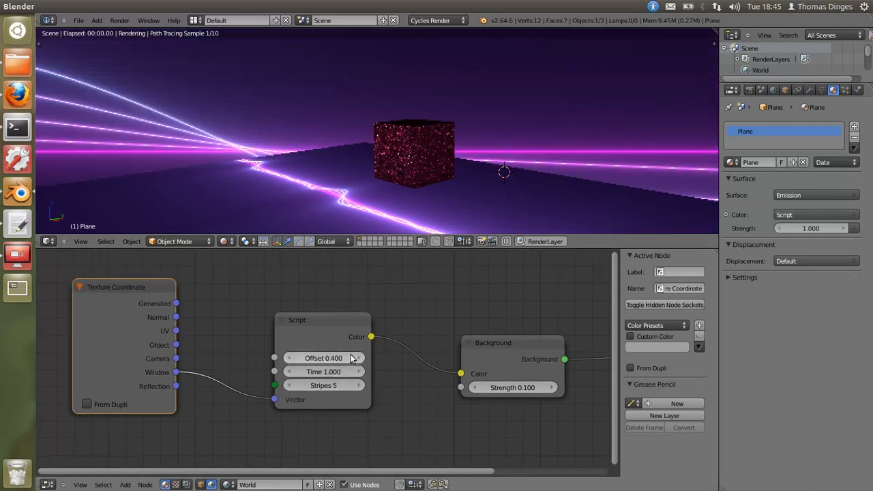
click(362, 358)
click(290, 386)
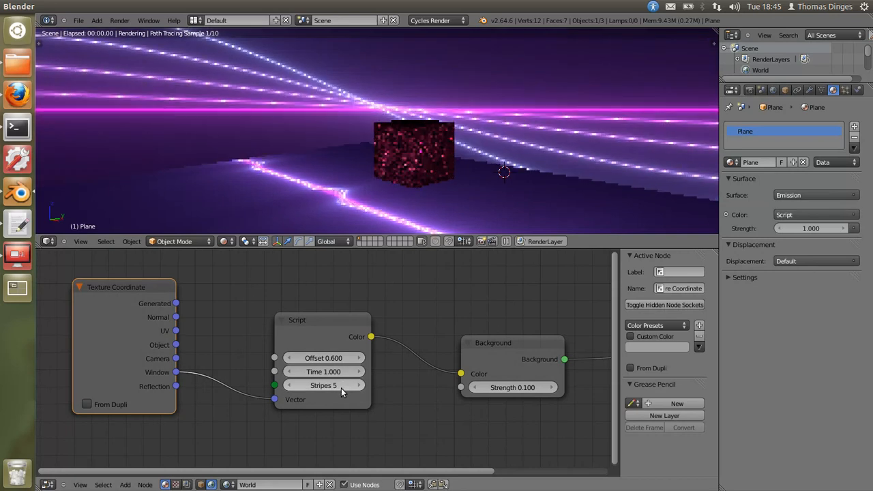
click(292, 386)
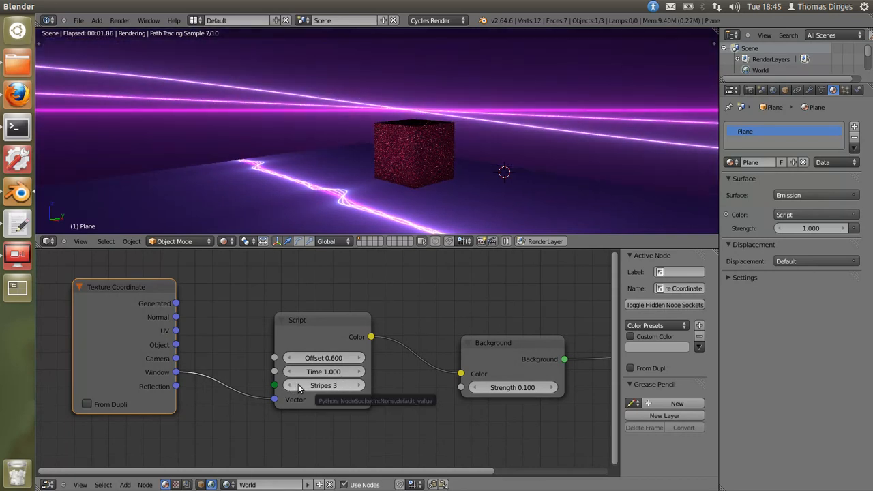
mouse_move(527, 146)
middle_down()
mouse_move(468, 150)
mouse_move(490, 140)
mouse_move(543, 143)
middle_up()
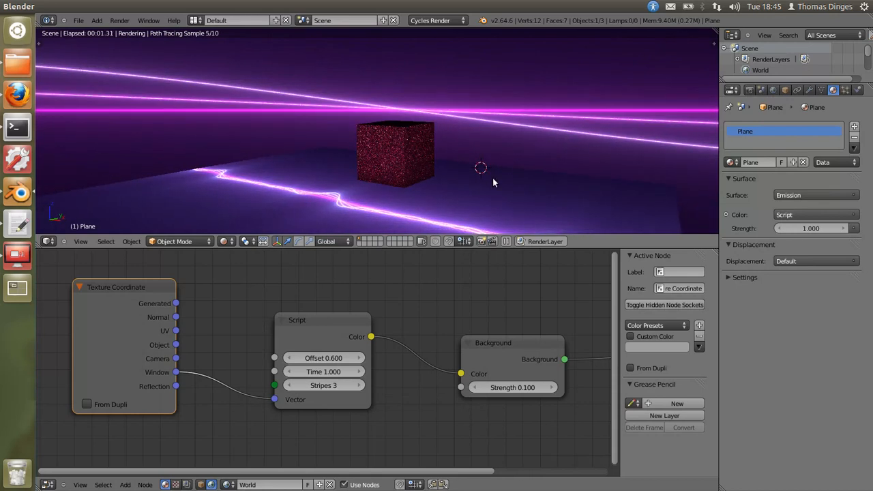
drag(311, 330, 318, 315)
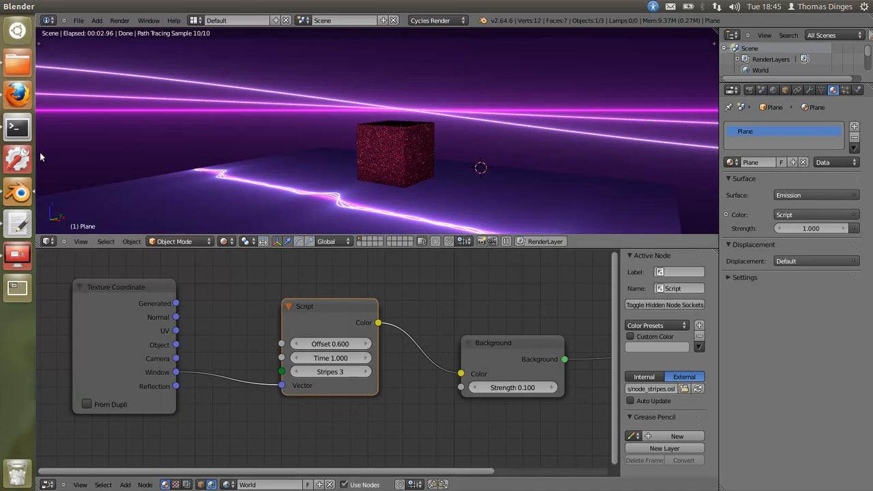
- Switch to Firefox to view the cycles_osl commits page on Gitorious, and return to Blender
click(17, 97)
click(122, 21)
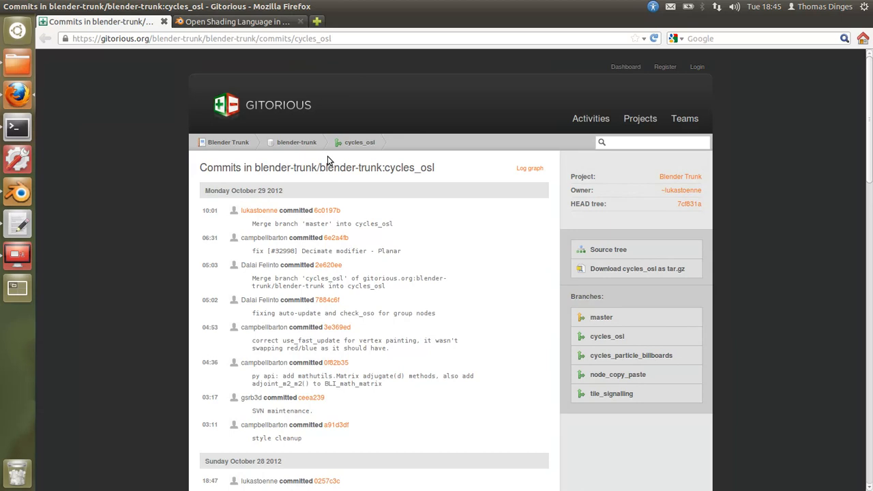
click(19, 192)
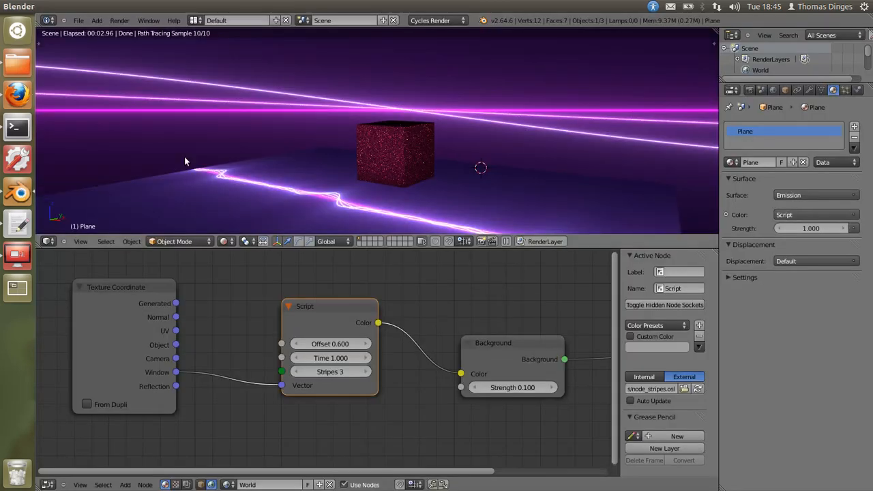
middle_drag(426, 316, 426, 328)
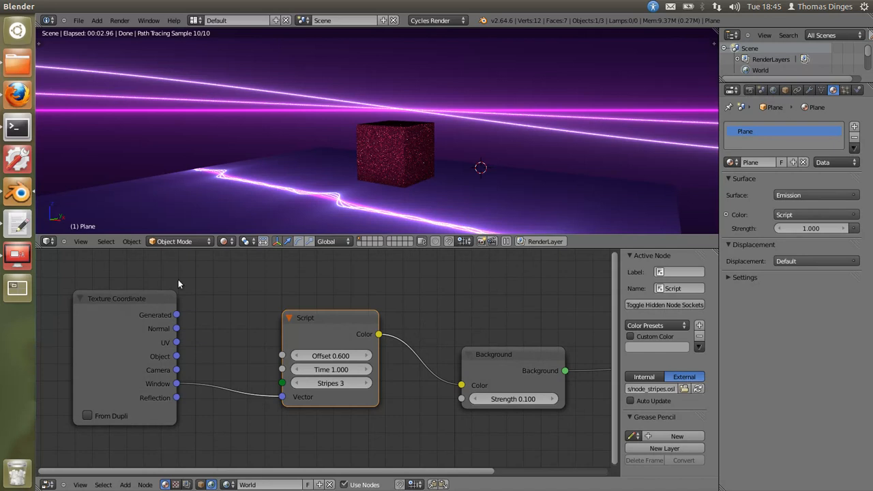
right_click(18, 254)
click(65, 270)
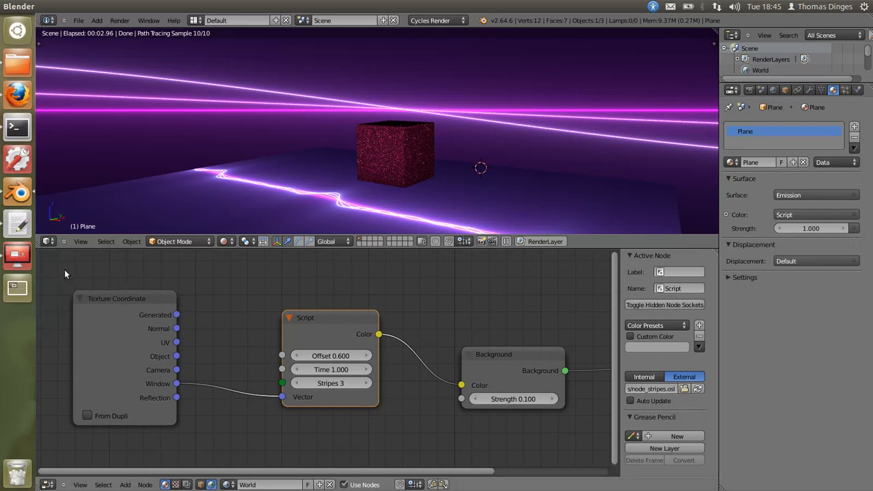